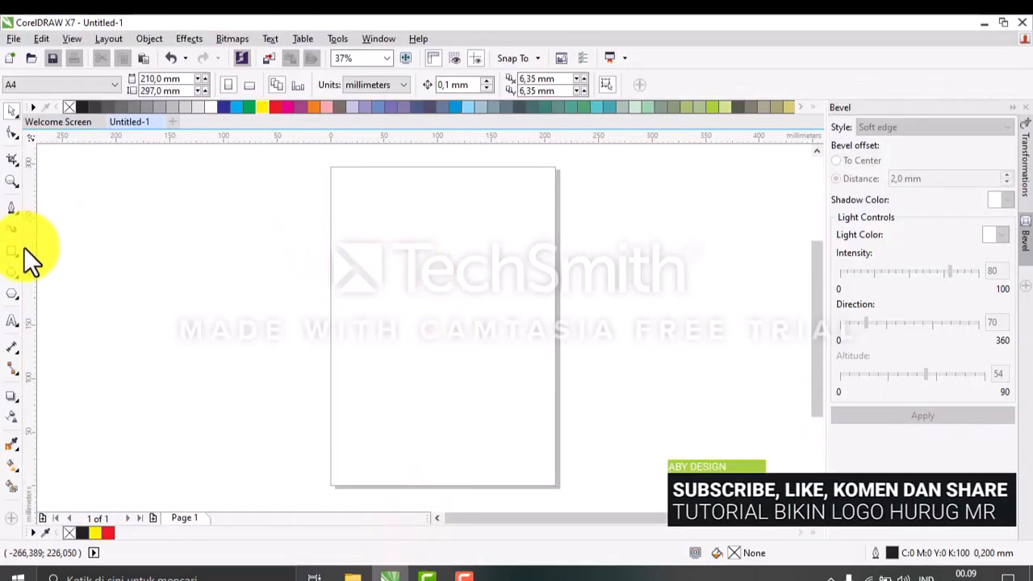
- Add the artistic text R near the page's left edge, enlarge it to about 51 × 58 mm and move it right
left_click(12, 323)
left_click(339, 330)
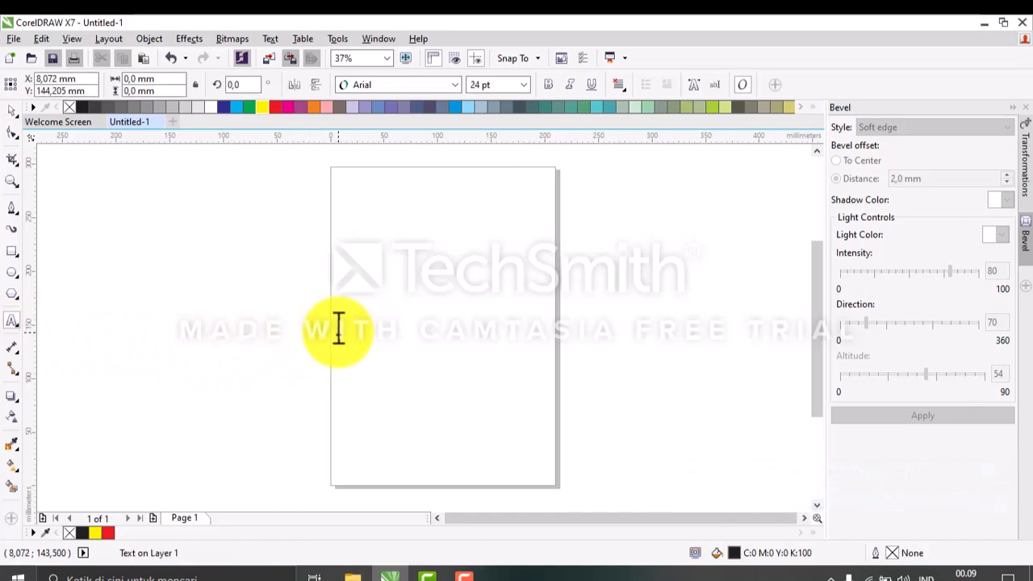
scroll(339, 330, "up", 2)
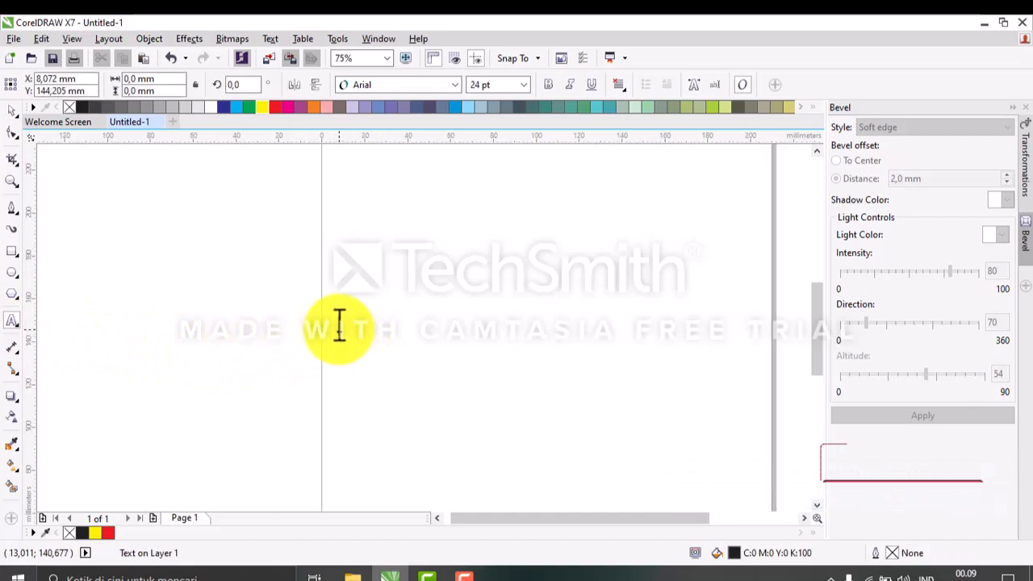
key("Escape")
left_click(10, 113)
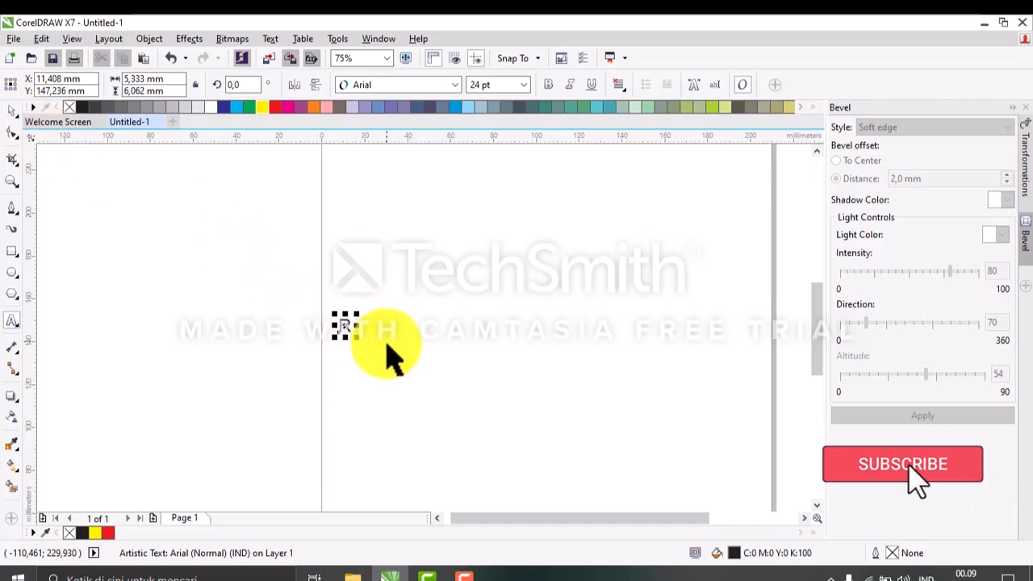
left_click_drag(357, 337, 453, 448)
left_click_drag(431, 415, 574, 407)
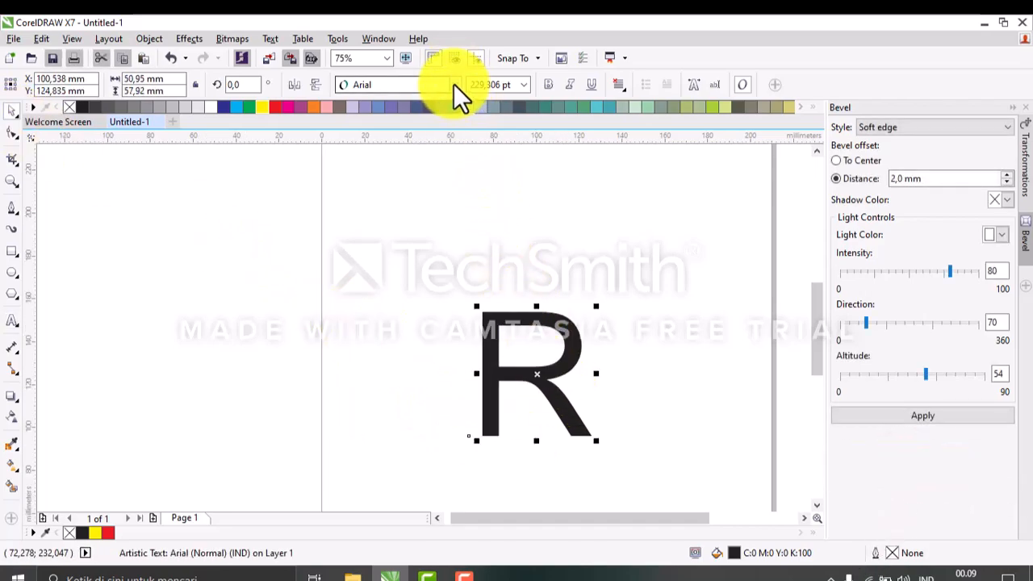
- Set the letter R's font to Franklin Gothic Demi (Normal) and move the letter further up and right
left_click(454, 84)
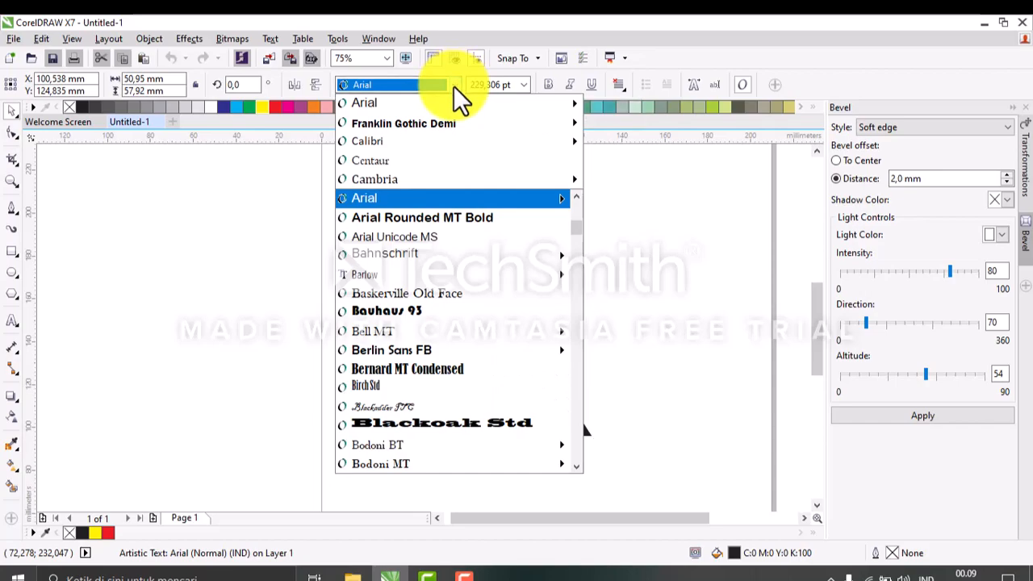
left_click(404, 127)
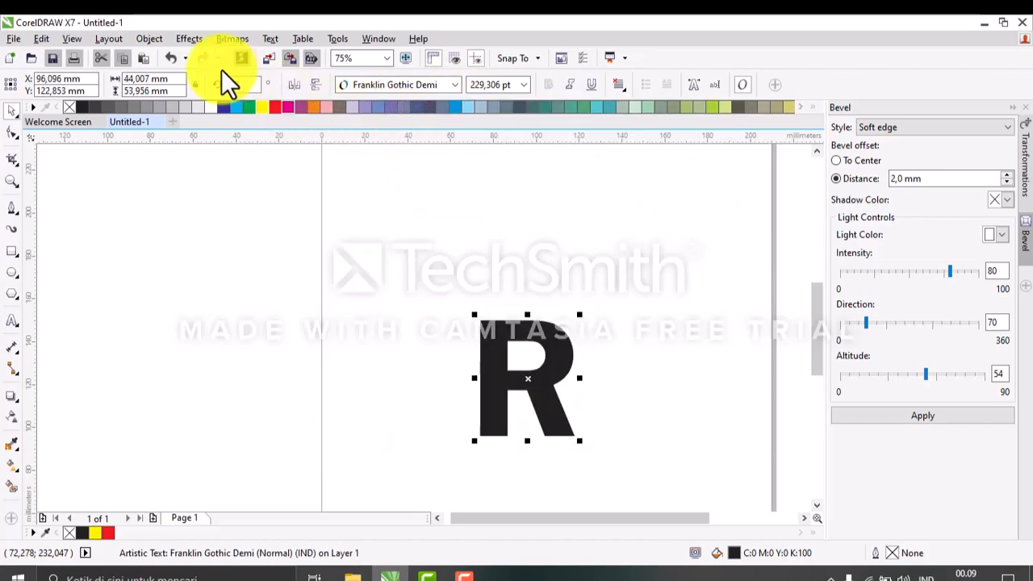
left_click(454, 85)
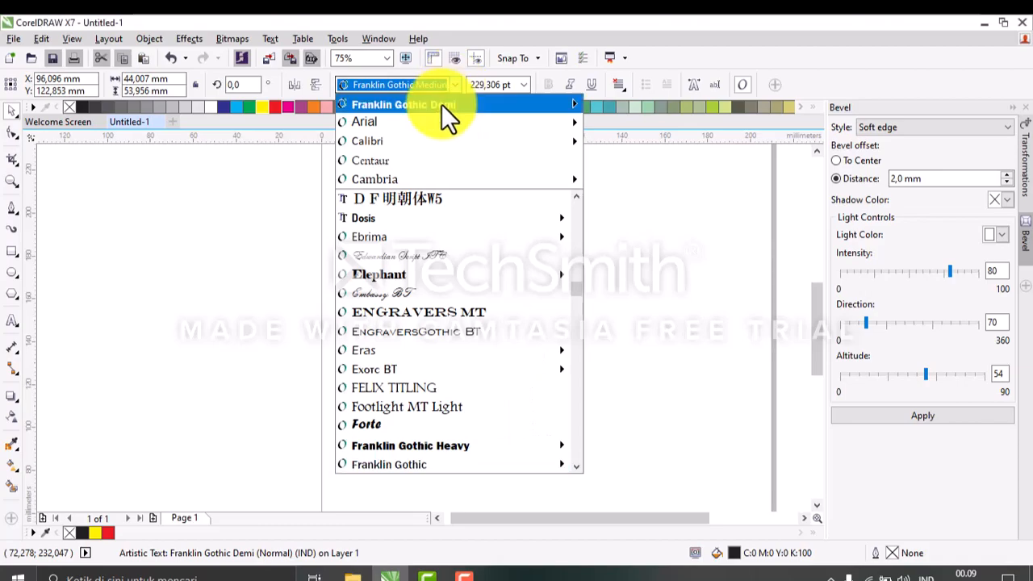
mouse_move(431, 104)
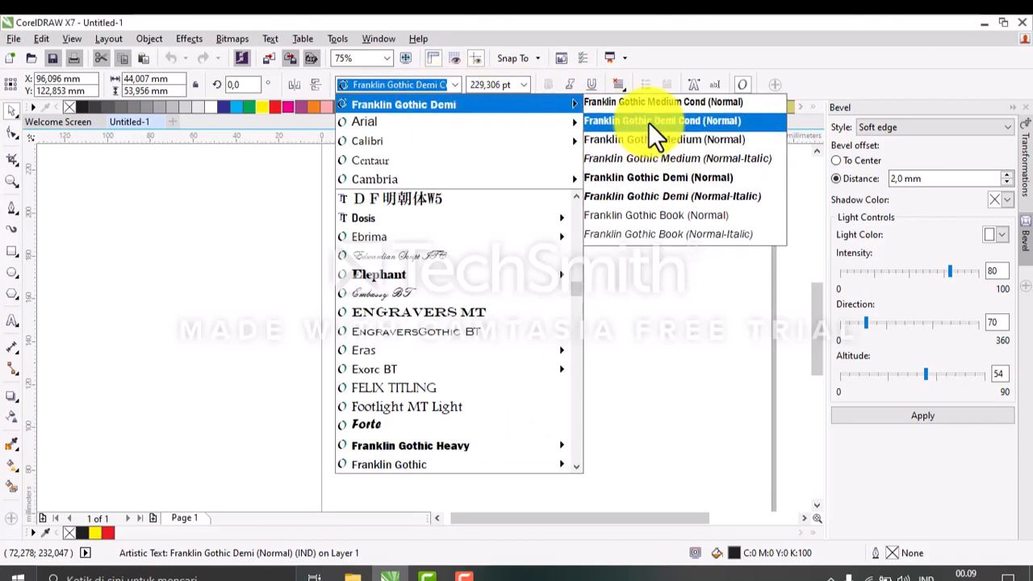
left_click(644, 184)
left_click_drag(567, 339, 639, 315)
left_click(277, 288)
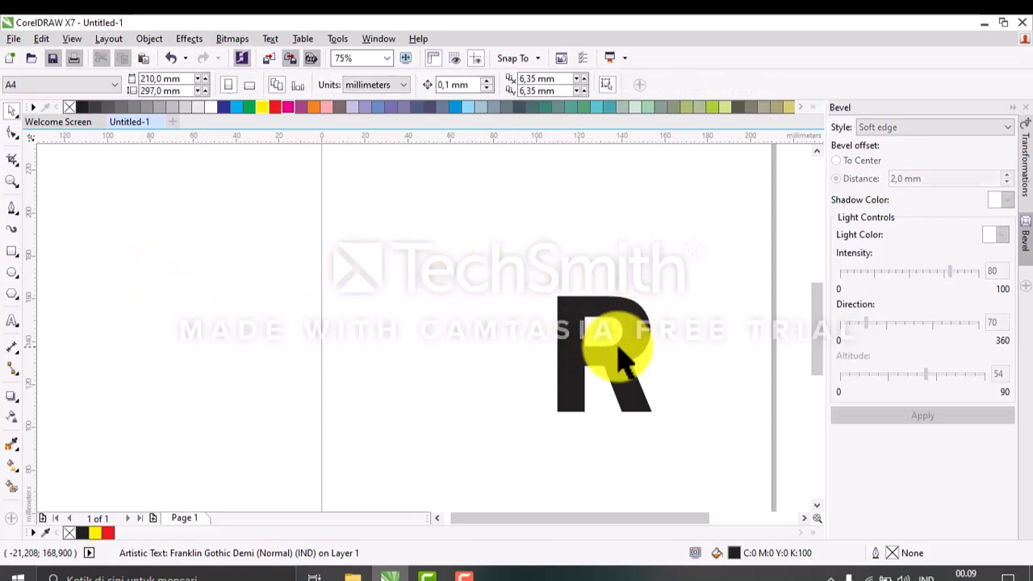
- Draw a rectangle about 12.7 × 54 mm over the R's stem and move it about 20 mm to the left
scroll(641, 392, "up", 4)
scroll(502, 287, "down", 2)
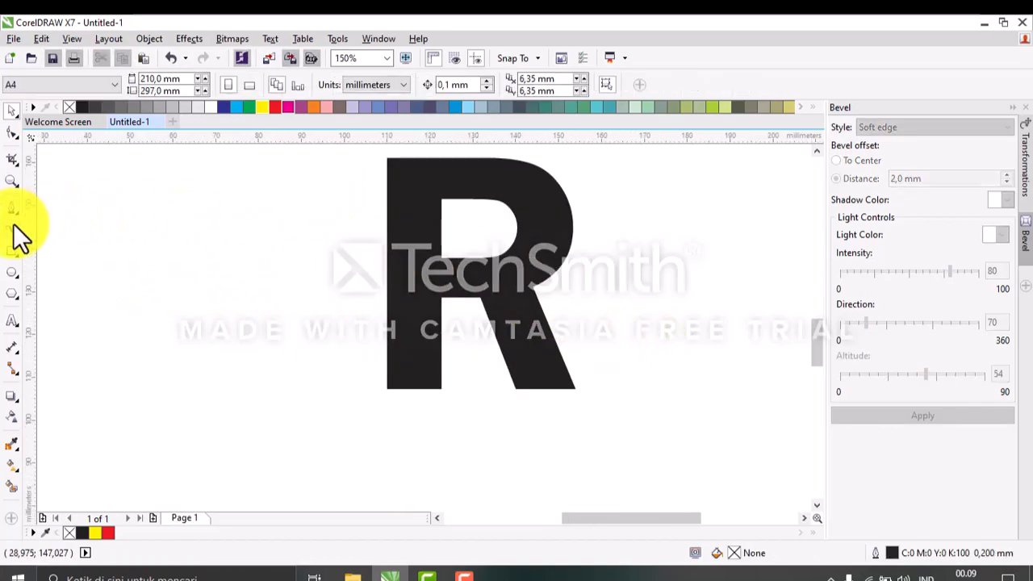
left_click(12, 252)
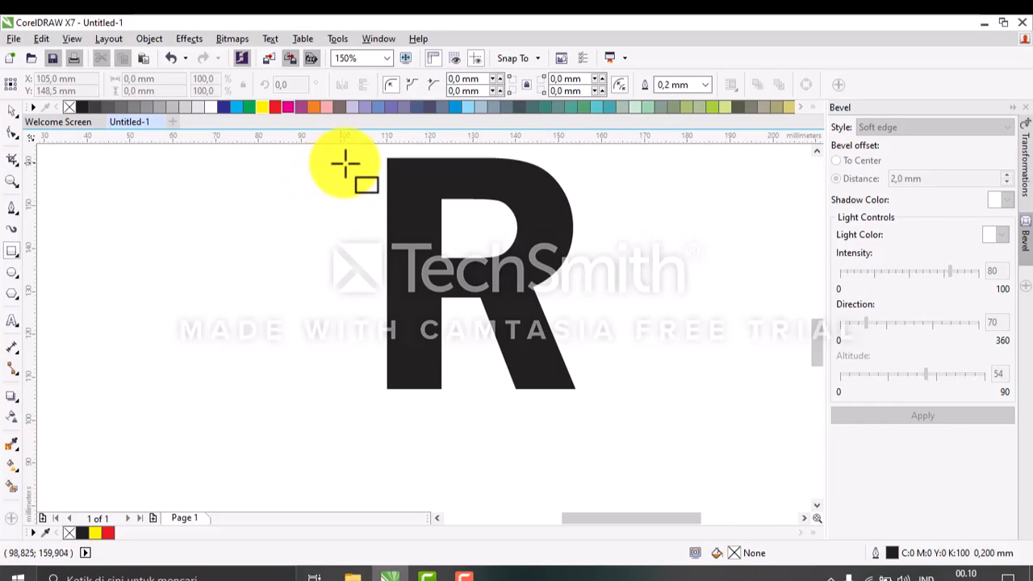
left_click_drag(386, 158, 438, 392)
left_click(12, 109)
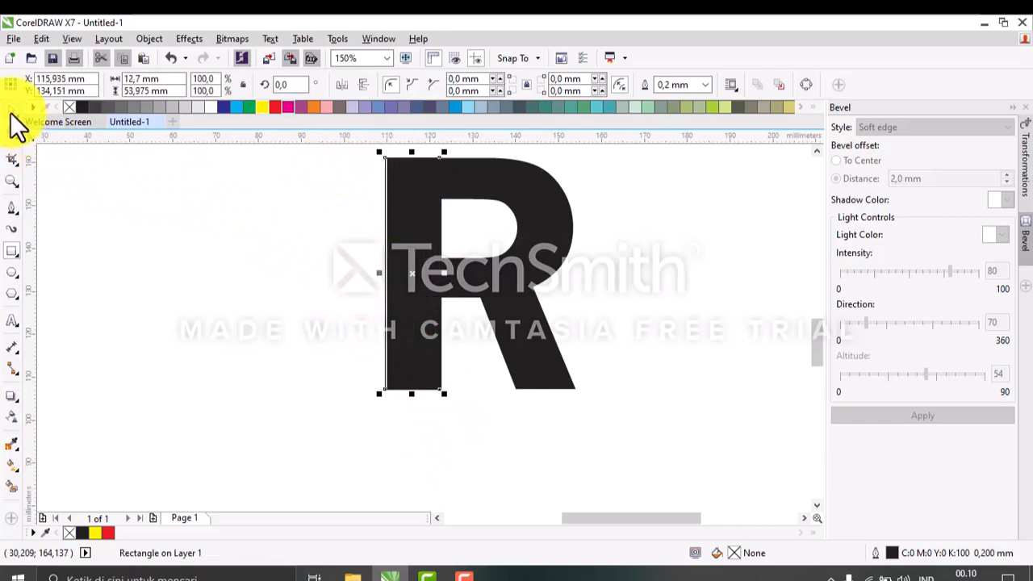
left_click_drag(422, 239, 339, 245)
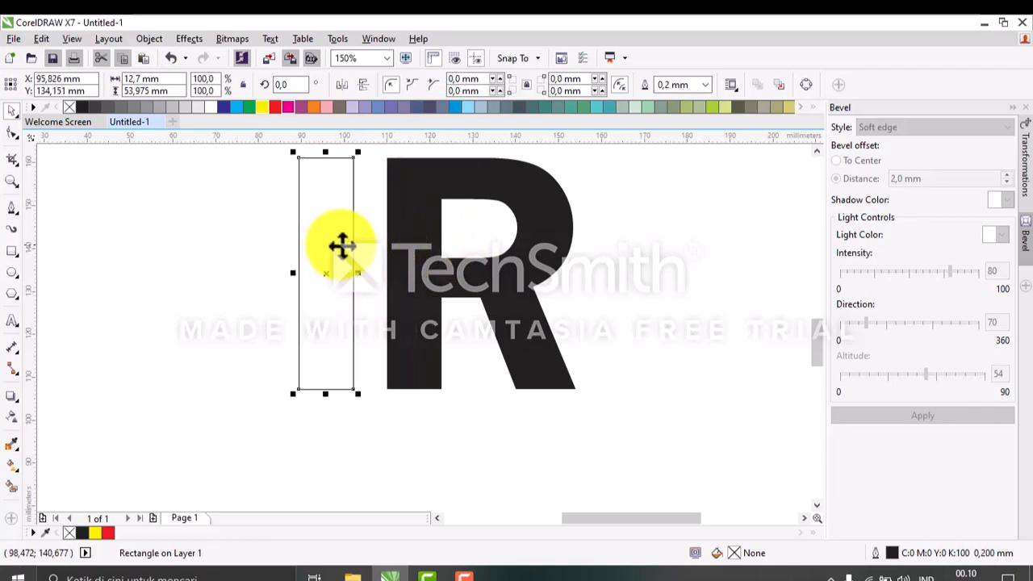
- Skew the rectangle horizontally so its top leans left, about 27 mm wide overall, and move it further from the R
left_click(327, 197)
left_click_drag(324, 154, 267, 160)
left_click(361, 232)
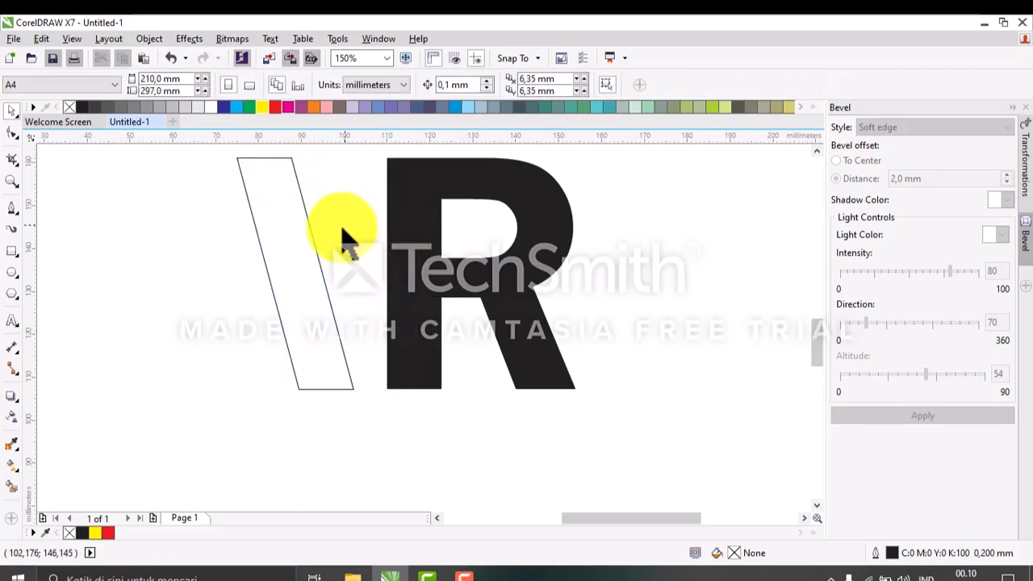
left_click(300, 272)
left_click_drag(299, 272, 244, 260)
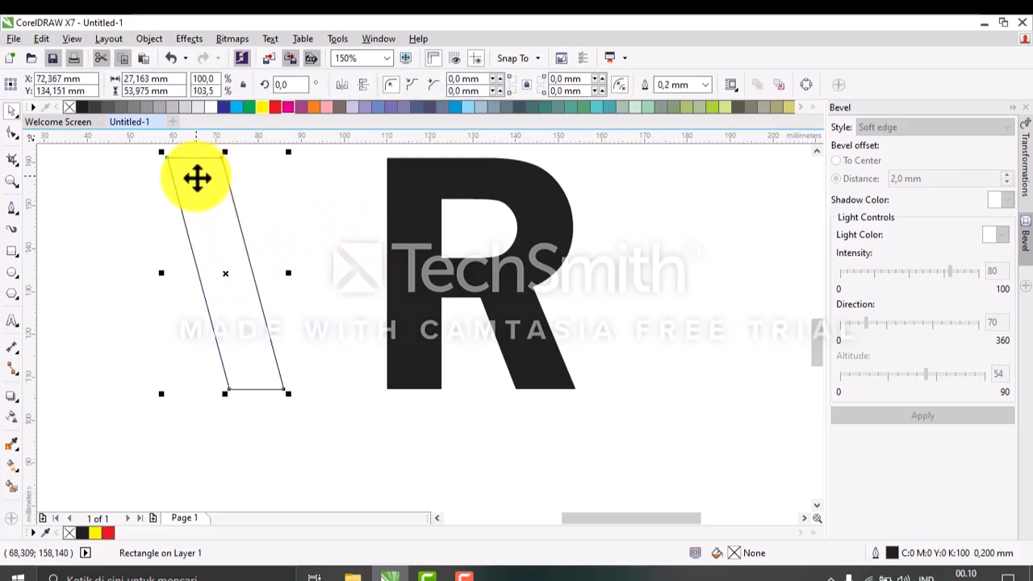
- Place a horizontally mirrored copy of the leaning bar across its lower end and skew the copy to about 47 mm wide
left_click_drag(224, 241, 307, 266)
left_click(342, 84)
left_click(287, 188)
left_click_drag(282, 170, 377, 208)
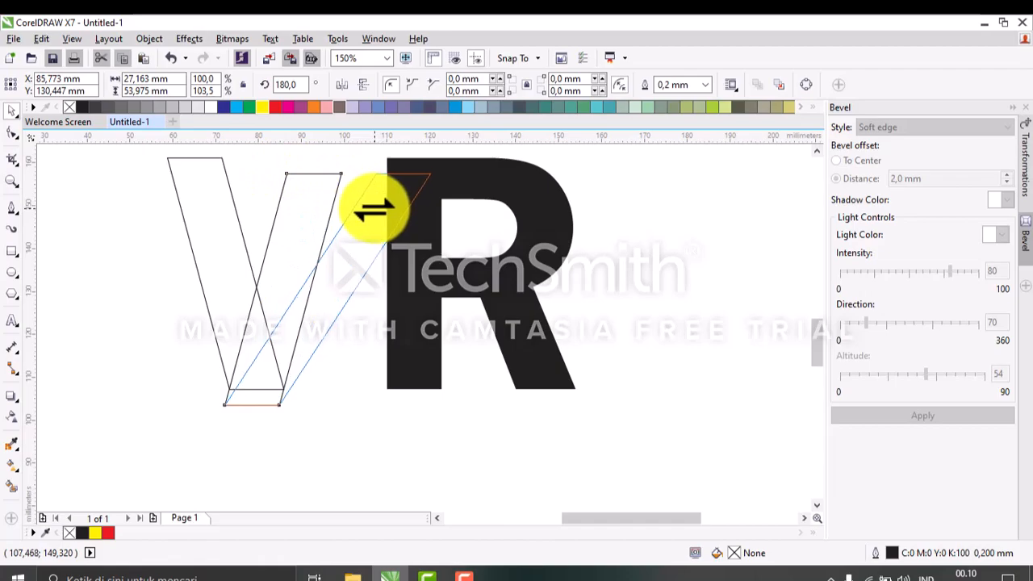
left_click_drag(372, 208, 373, 208)
left_click(270, 422)
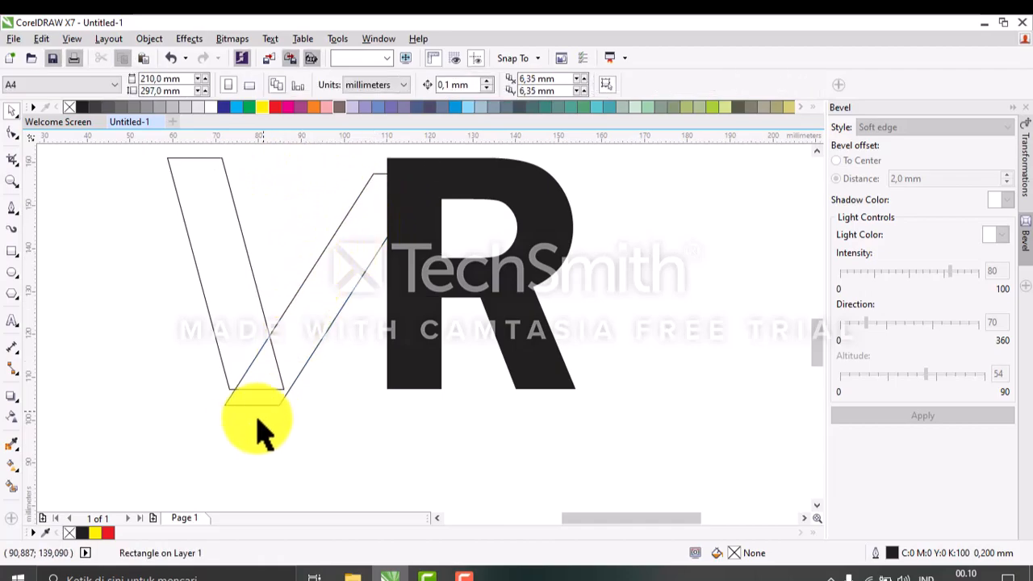
- Trim the lower end of the leaning bar with the mirrored bar and delete the mirrored bar
scroll(266, 422, "up", 2)
scroll(258, 363, "up", 2)
left_click_drag(232, 379, 211, 377)
scroll(212, 378, "down", 3)
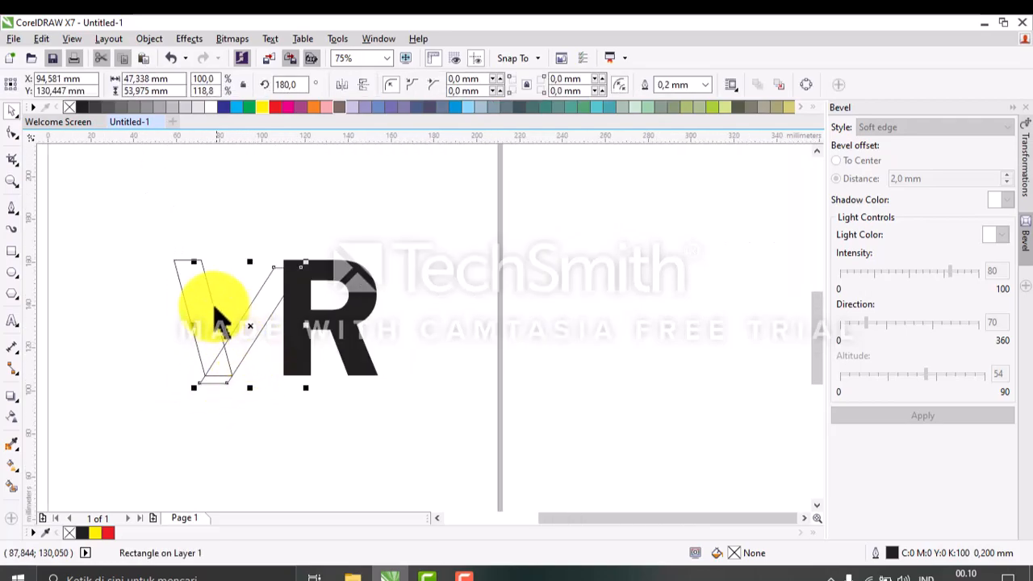
left_click(201, 292, "shift")
left_click(428, 85)
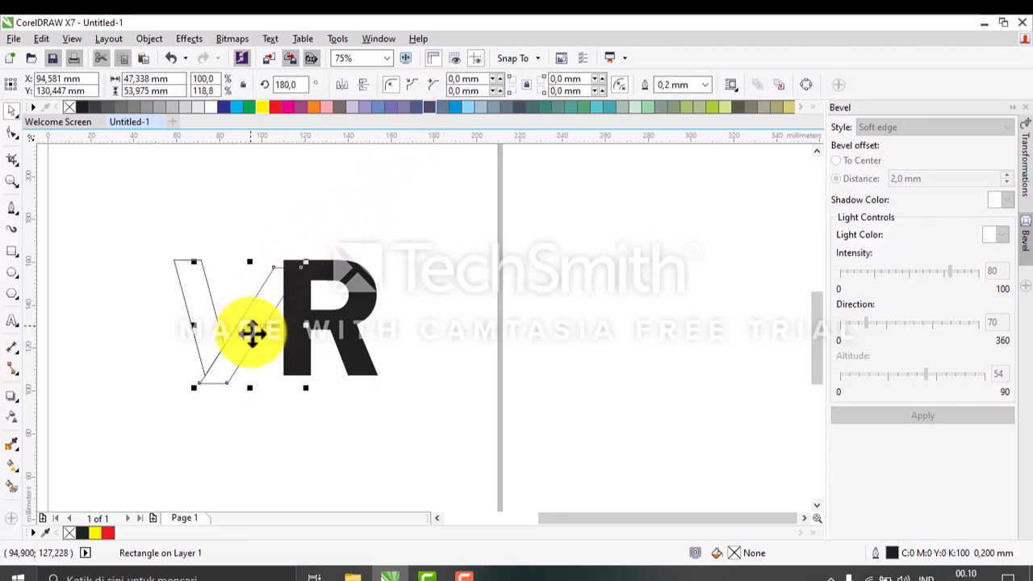
key("Delete")
- Place a copy of the trimmed bar about 23 mm to its right, between the first bar and the R
left_click_drag(204, 334, 254, 348)
right_click(254, 349)
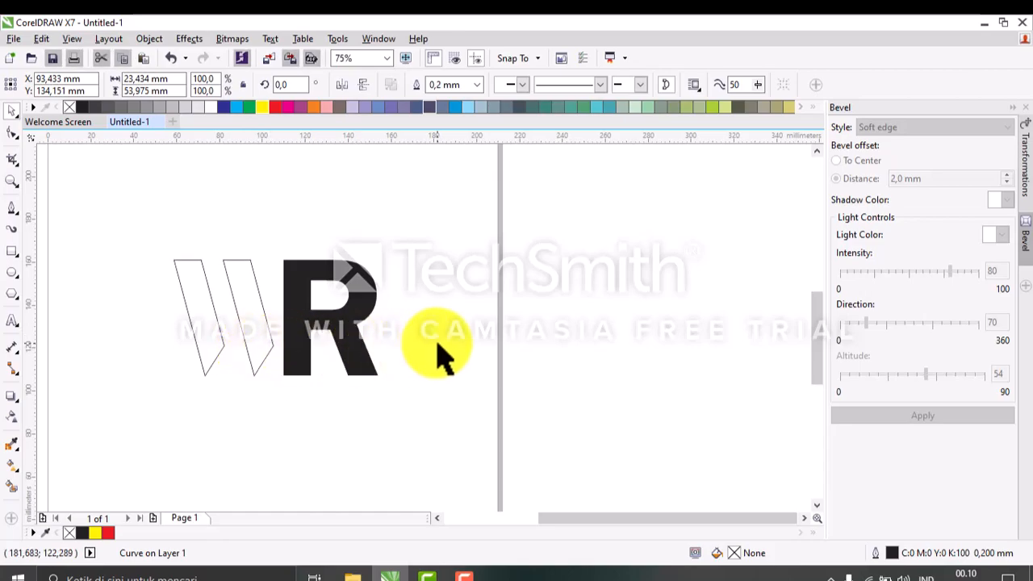
left_click(436, 342)
- Make a copy of the second bar enlarged to about 66 × 151 mm and line its long edge up with the inner corner of the R's leg
left_click(255, 342)
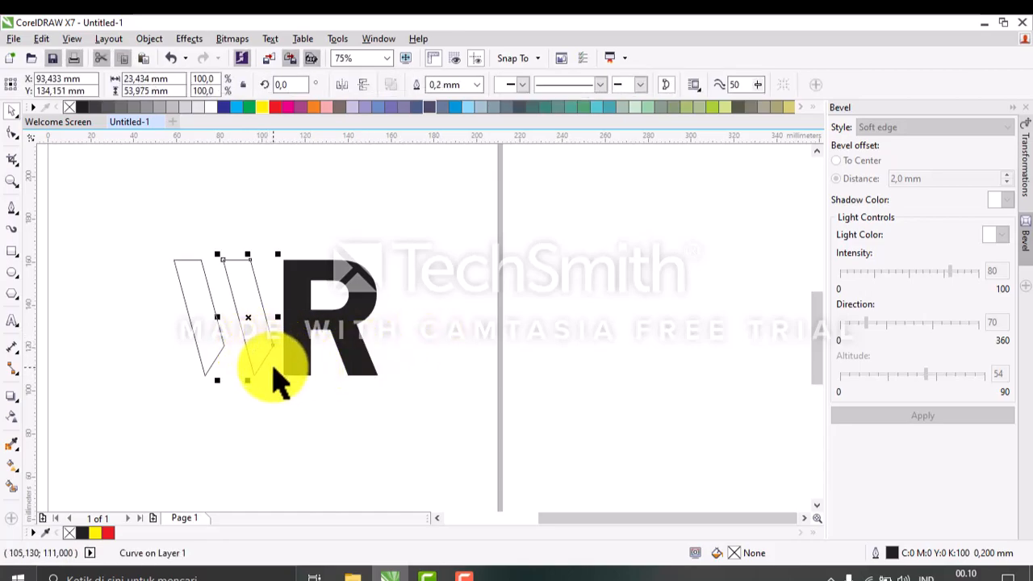
mouse_move(278, 385)
left_mouse_down()
mouse_move(345, 441)
mouse_move(307, 399)
mouse_move(320, 407)
left_mouse_up()
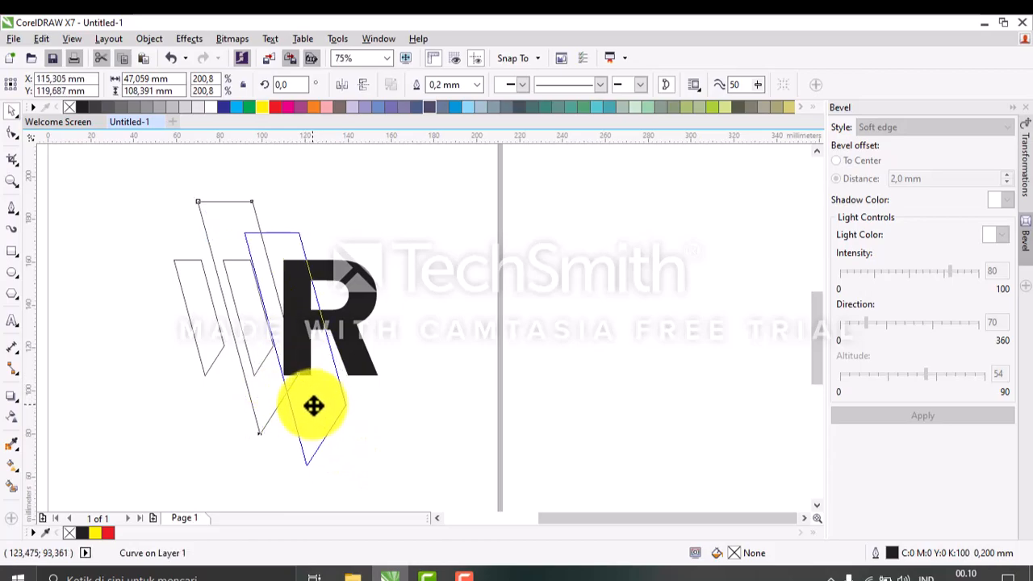
mouse_move(241, 228)
left_mouse_down()
mouse_move(139, 157)
mouse_move(198, 139)
left_mouse_up()
scroll(315, 401, "up", 2)
left_click_drag(332, 370, 332, 387)
scroll(346, 331, "up", 4)
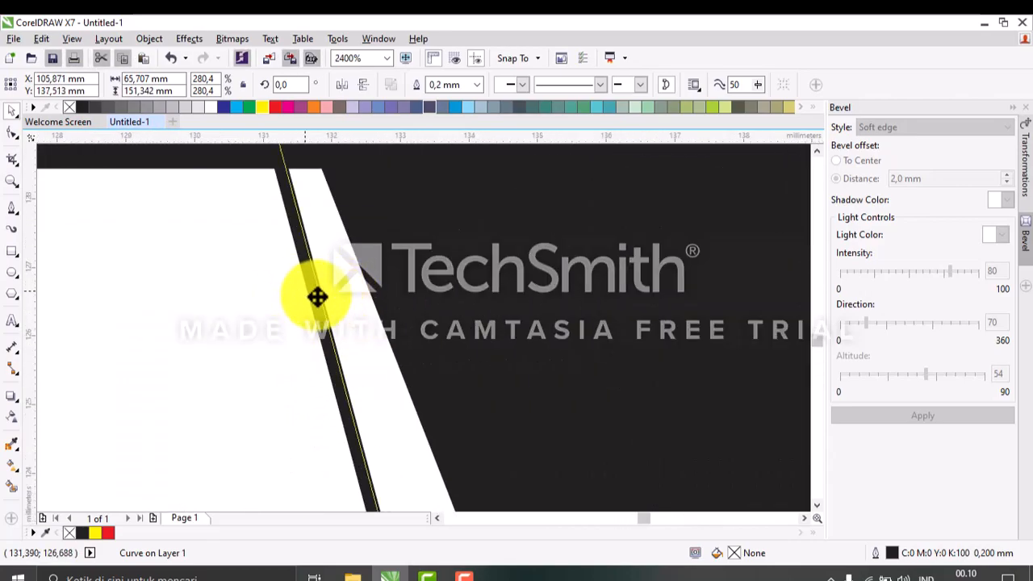
left_click_drag(337, 309, 350, 327)
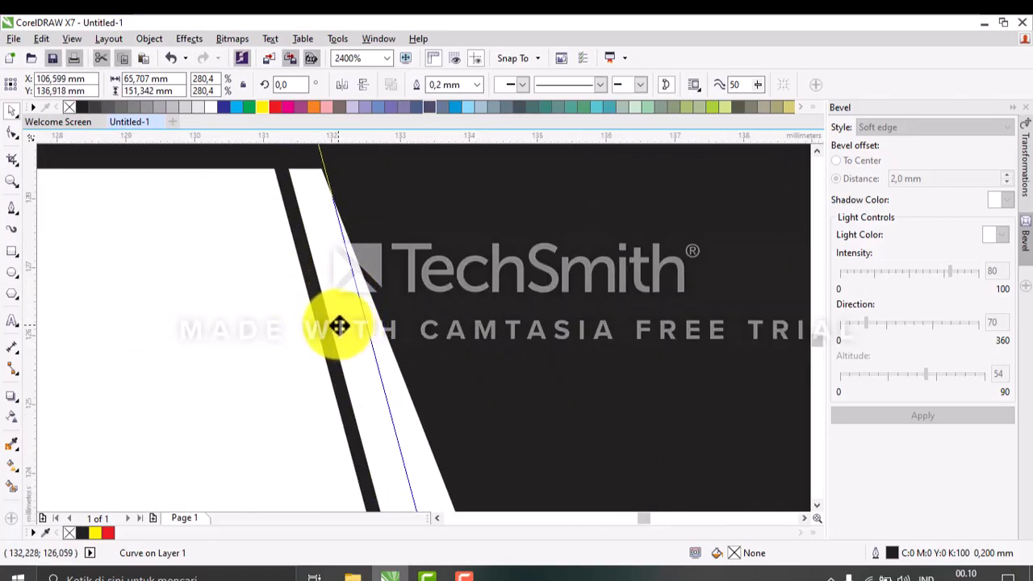
scroll(337, 324, "down", 5)
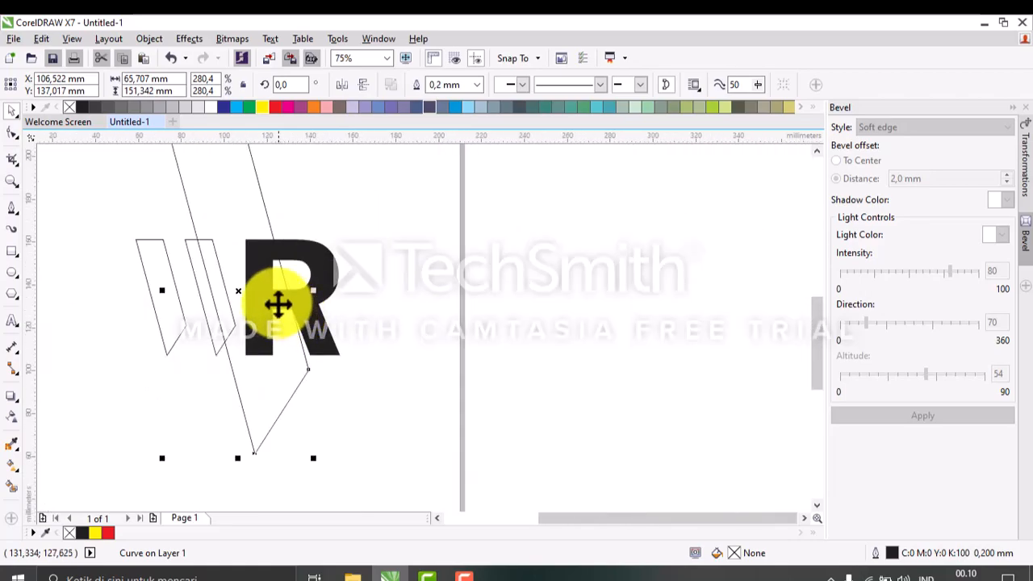
- Trim the stem off the letter R with the enlarged bar and remove that bar
scroll(279, 303, "up", 1)
left_click(383, 258, "shift")
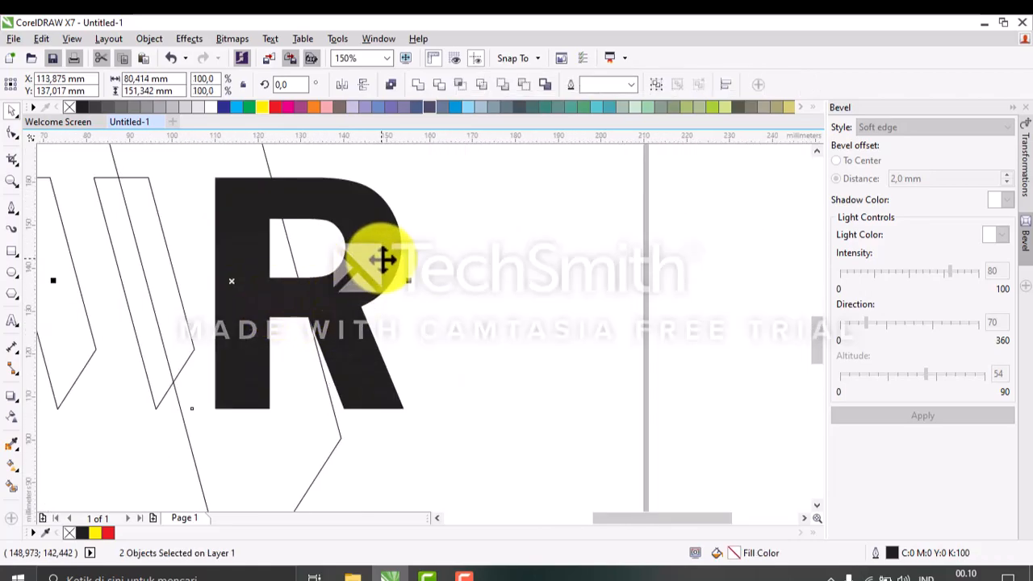
left_click(434, 84)
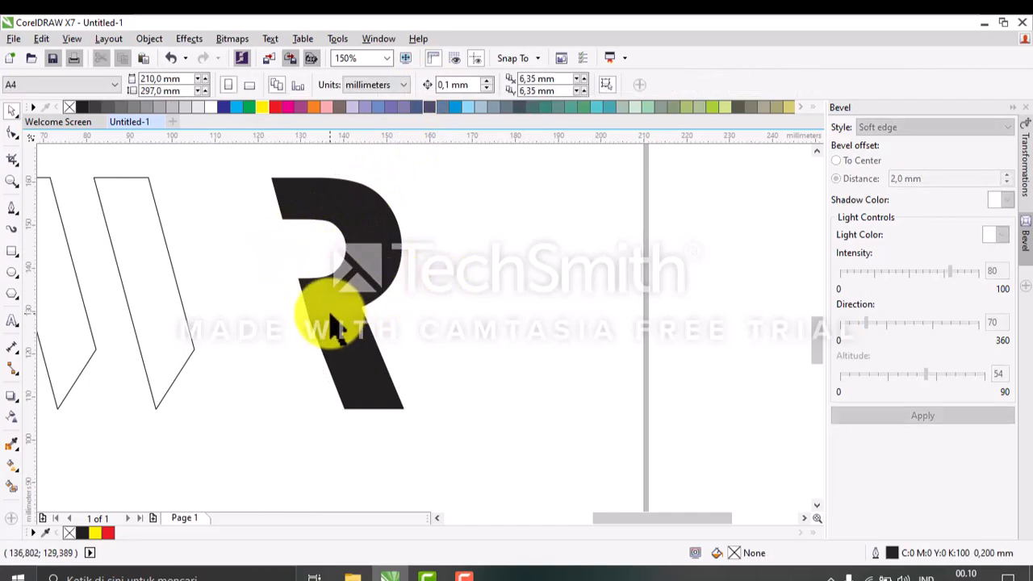
- Move the trimmed R left so that it stands close beside the second bar
key("F10")
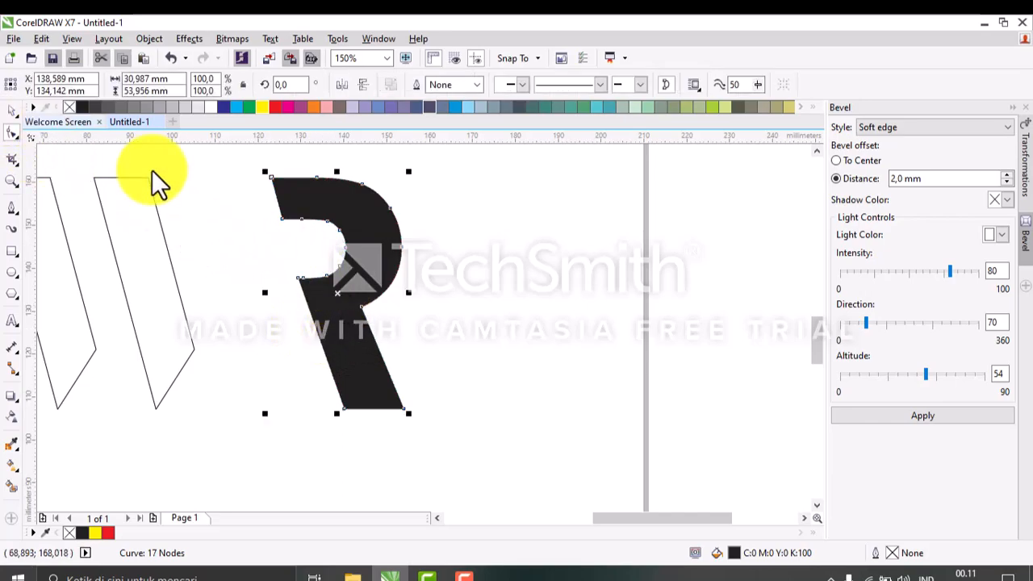
left_click(11, 111)
left_click(218, 201)
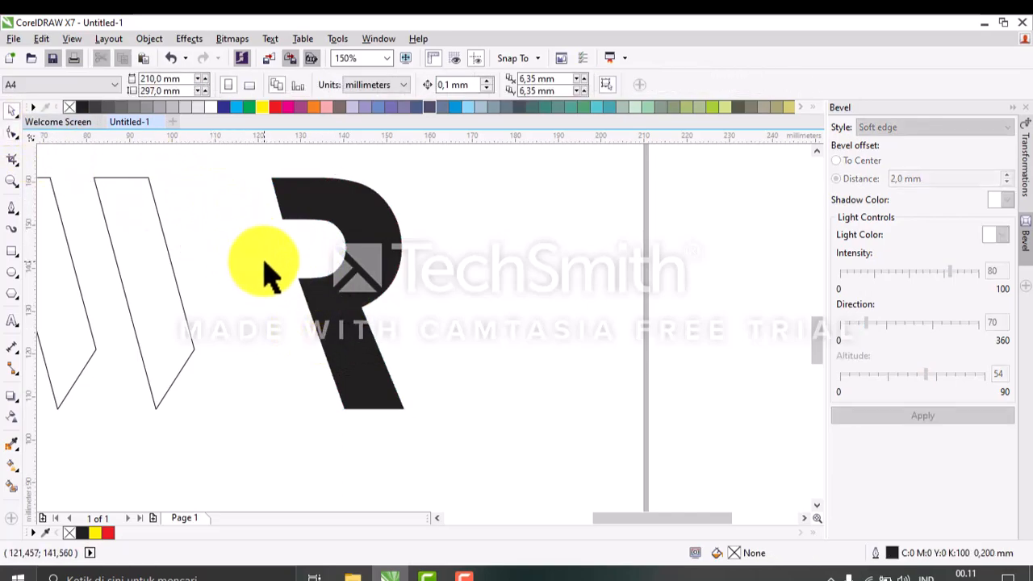
left_click_drag(338, 229, 276, 237)
left_click(364, 297)
scroll(364, 299, "down", 1)
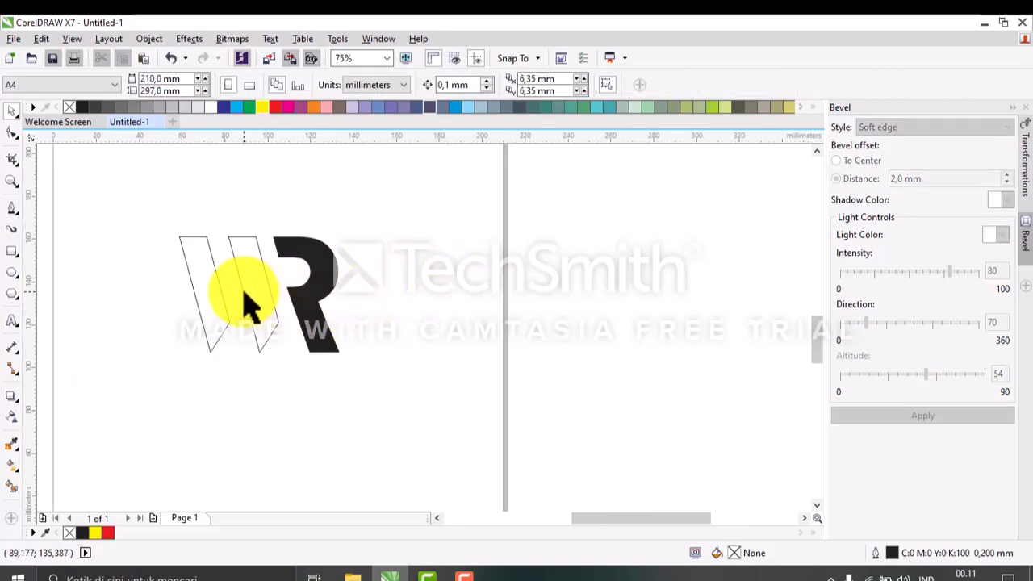
- Copy the second bar to the right, mirror the copy horizontally and place it over the R's lower leg
scroll(250, 305, "up", 1)
left_click_drag(272, 300, 492, 303)
left_click(342, 84)
left_click_drag(560, 253, 440, 360)
left_click(442, 360)
- Skew the mirrored bar to about 35 mm wide and align its left edge with the lower-left corner of the R's leg
left_click_drag(412, 276, 483, 283)
scroll(406, 411, "up", 2)
left_click_drag(484, 429, 433, 428)
scroll(354, 417, "up", 3)
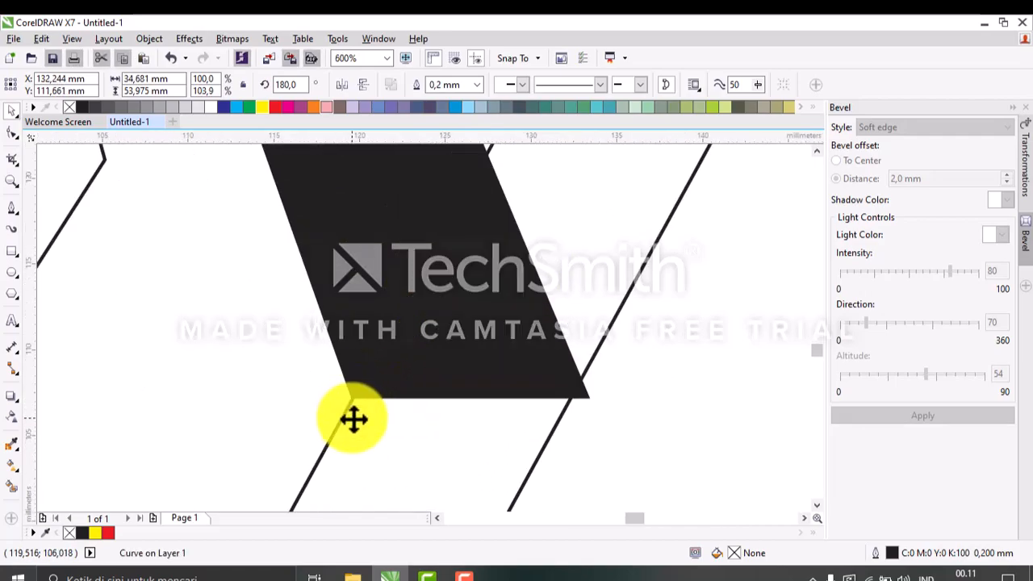
- Cut the R's leg to a point by subtracting the mirrored bar with Back Minus Front
scroll(361, 412, "down", 4)
left_click(353, 288, "shift")
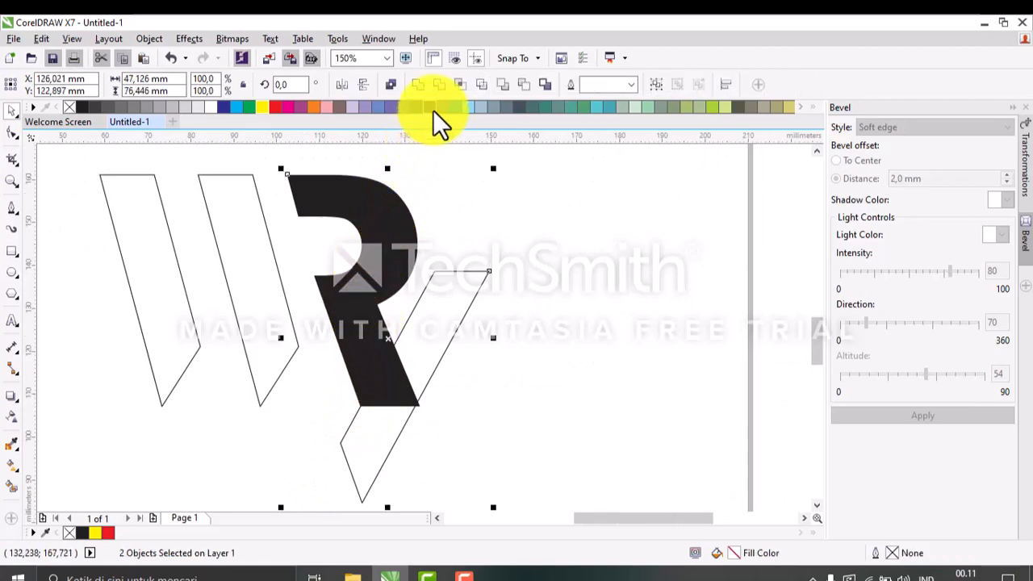
left_click(521, 84)
left_click(455, 358)
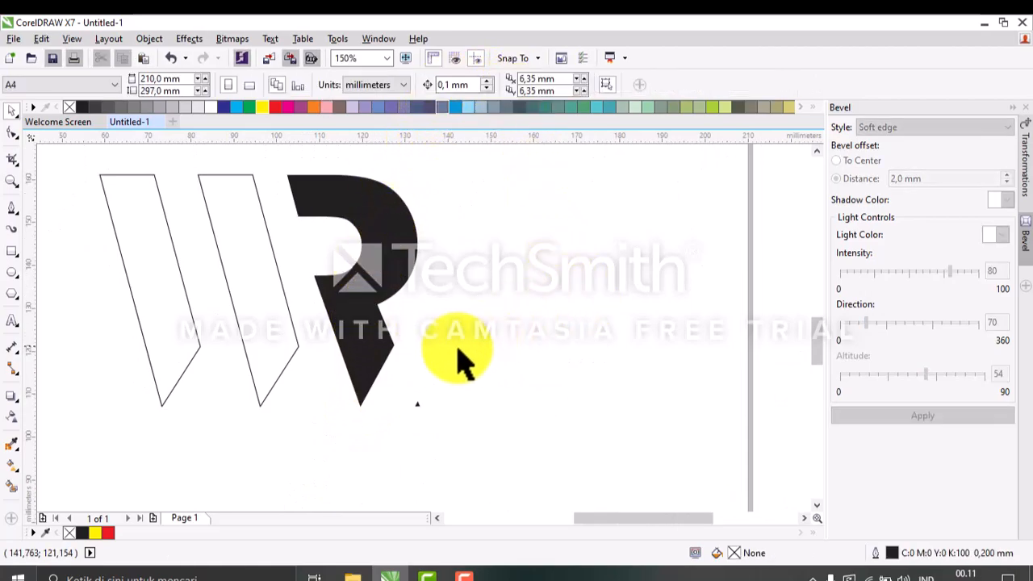
- Try to weld the two bars and the R into a single shape
scroll(454, 371, "down", 1)
left_click_drag(501, 244, 213, 447)
left_click(423, 86)
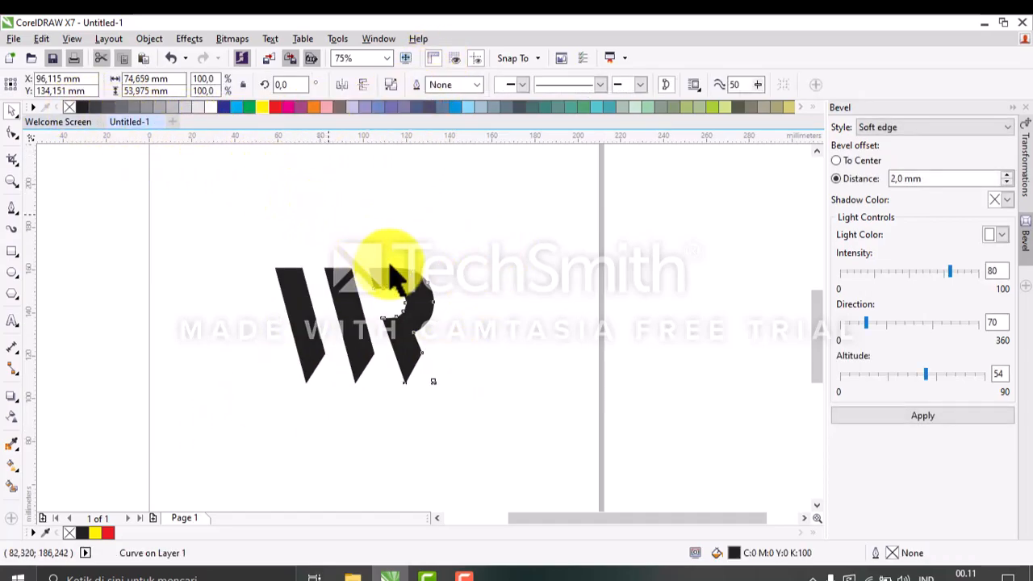
key("ctrl+z")
- Bring the two slanted bars and the R closer together and weld the three pieces into a single shape
scroll(335, 303, "up", 1)
left_click_drag(367, 303, 423, 276)
left_click_drag(607, 205, 205, 484)
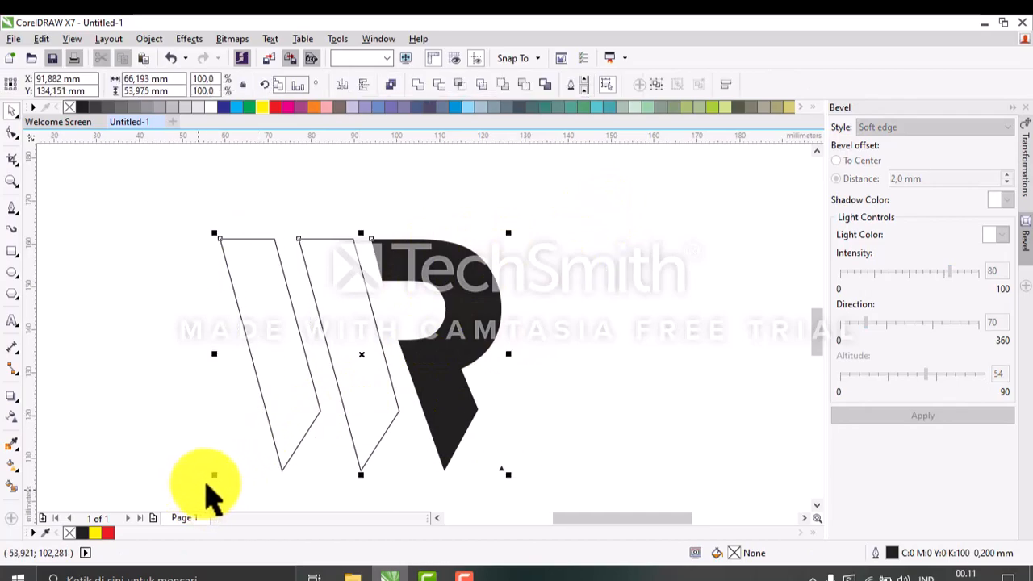
left_click(416, 88)
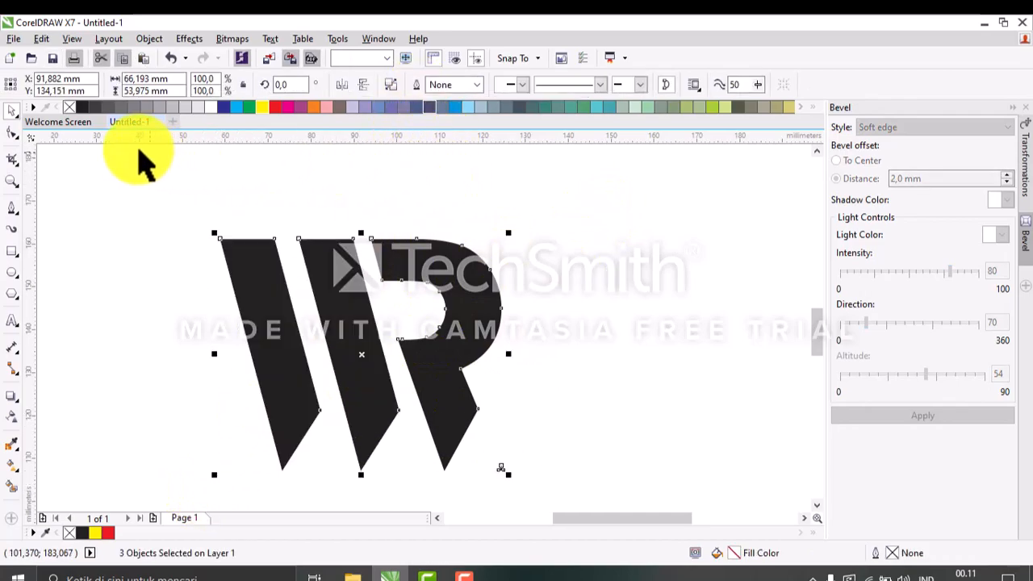
left_click(432, 174)
scroll(374, 213, "down", 2)
scroll(398, 230, "up", 2)
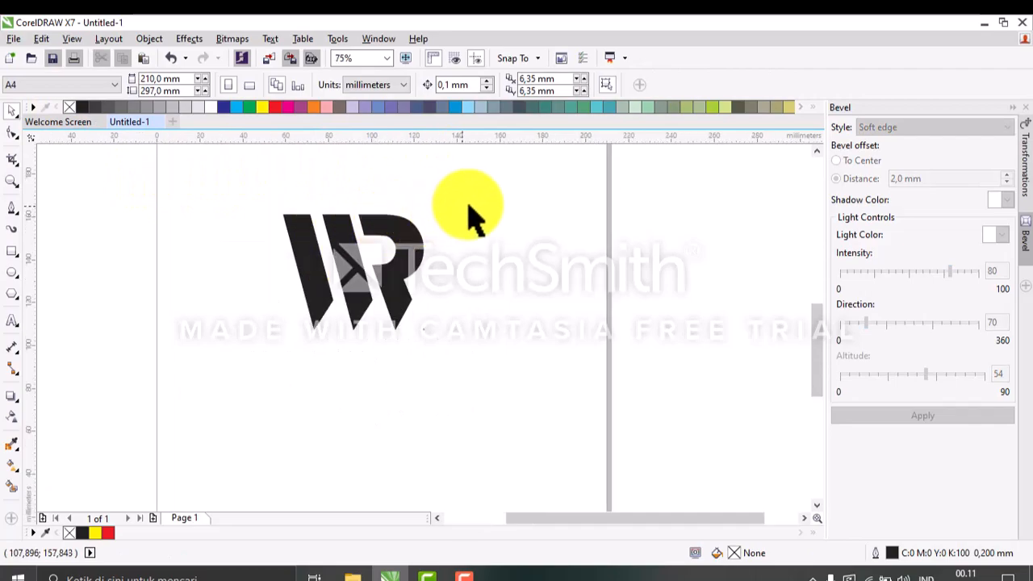
- Fill the welded logo with solid red
left_click(397, 231)
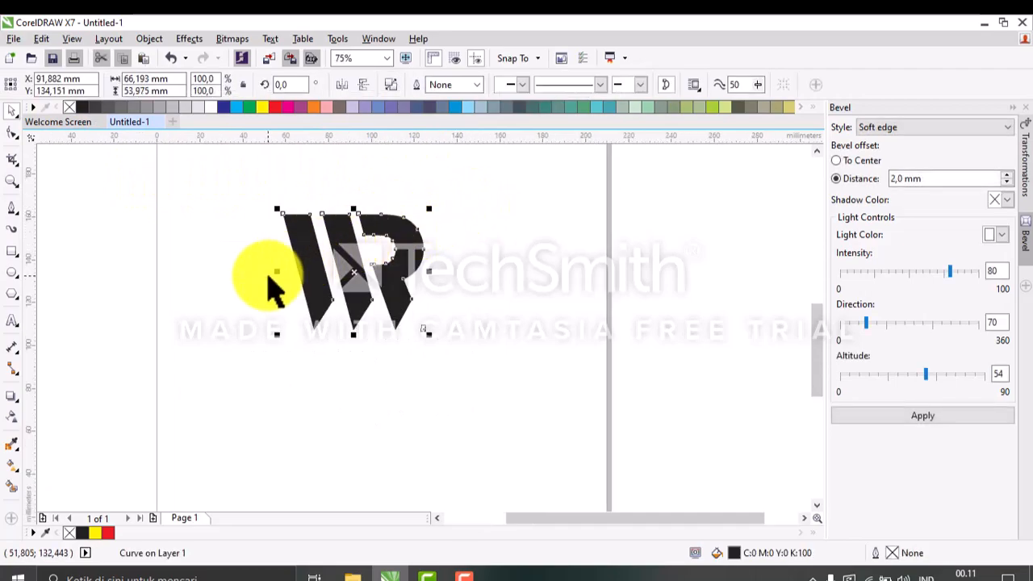
left_click(262, 108)
left_click(276, 106)
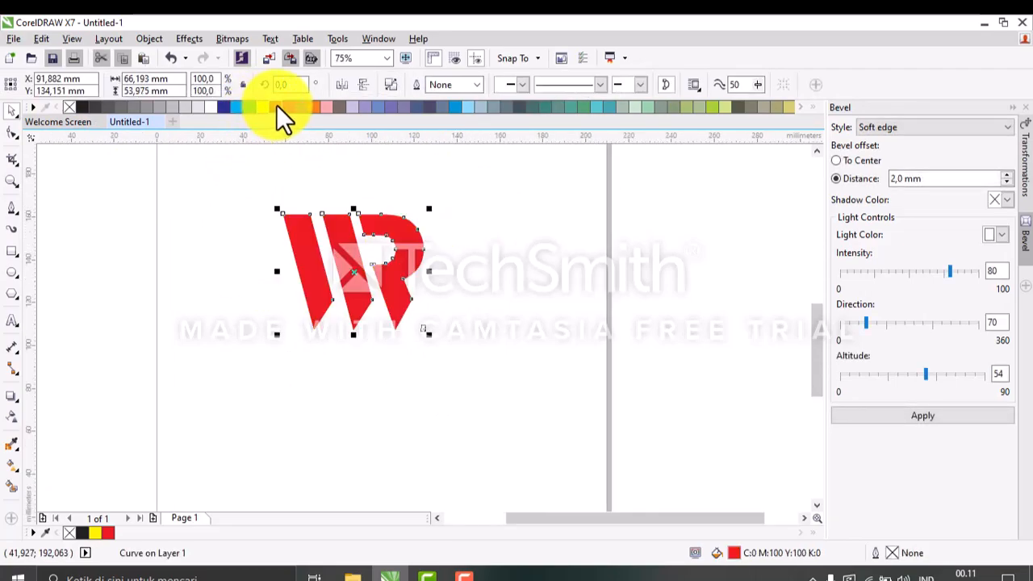
- Apply an elliptical fountain fill to the logo, running from yellow at its upper-left corner to red at its lower-right
left_click(13, 465)
mouse_move(305, 230)
left_mouse_down()
mouse_move(422, 342)
mouse_move(405, 316)
left_mouse_up()
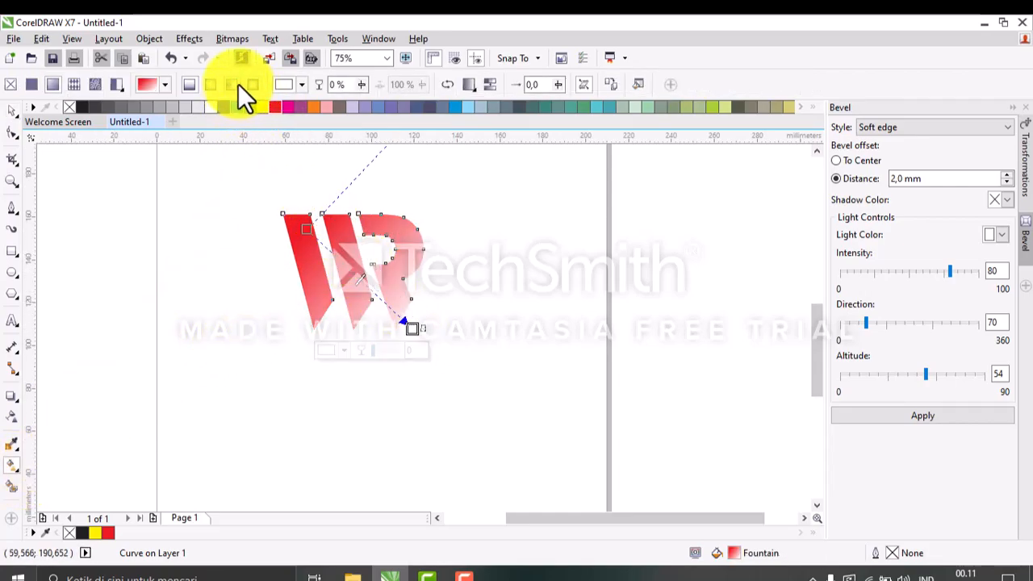
left_click(212, 84)
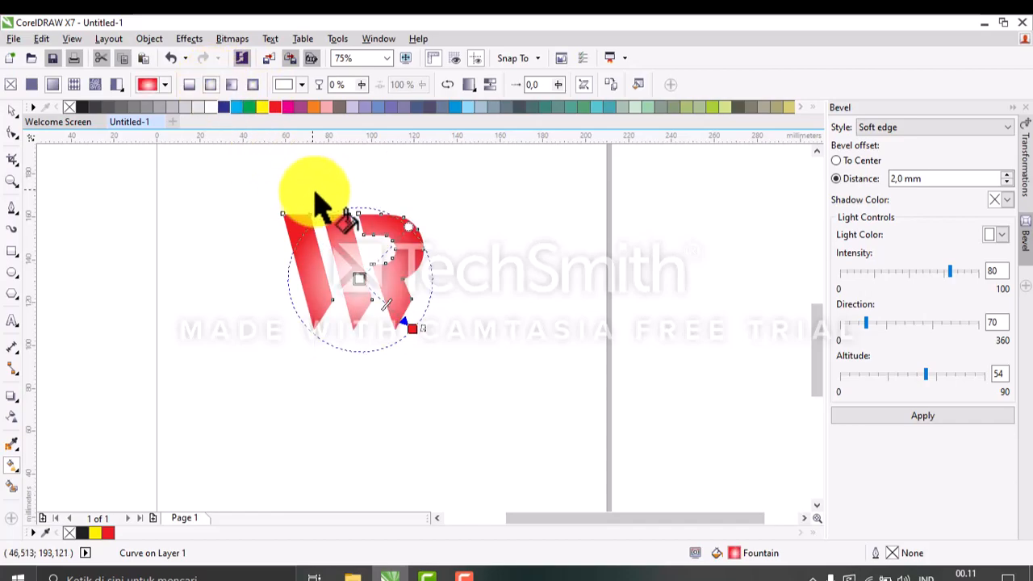
mouse_move(269, 106)
left_mouse_down()
mouse_move(363, 271)
mouse_move(301, 231)
left_mouse_up()
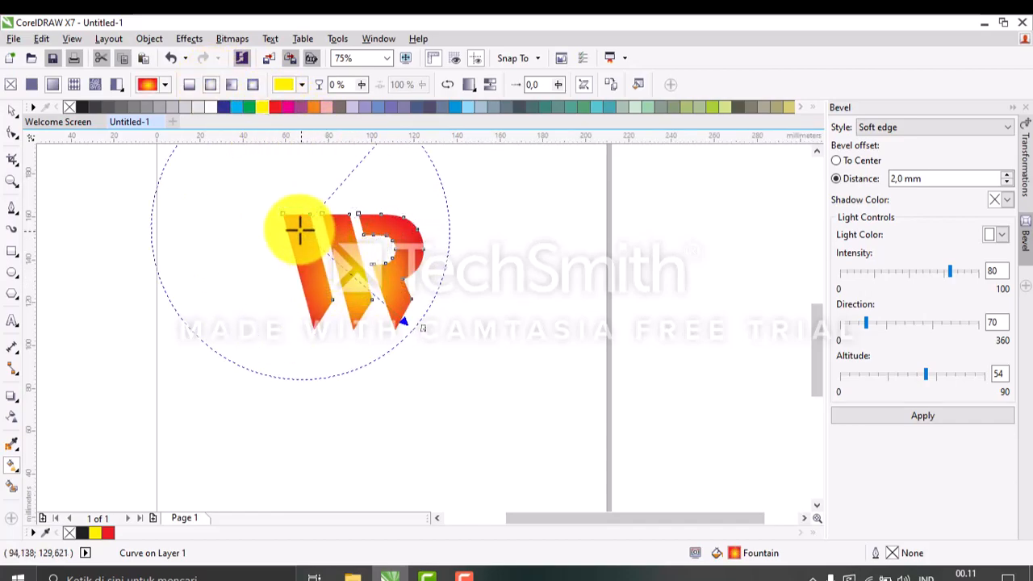
mouse_move(413, 327)
left_mouse_down()
mouse_move(245, 223)
mouse_move(247, 272)
mouse_move(426, 323)
left_mouse_up()
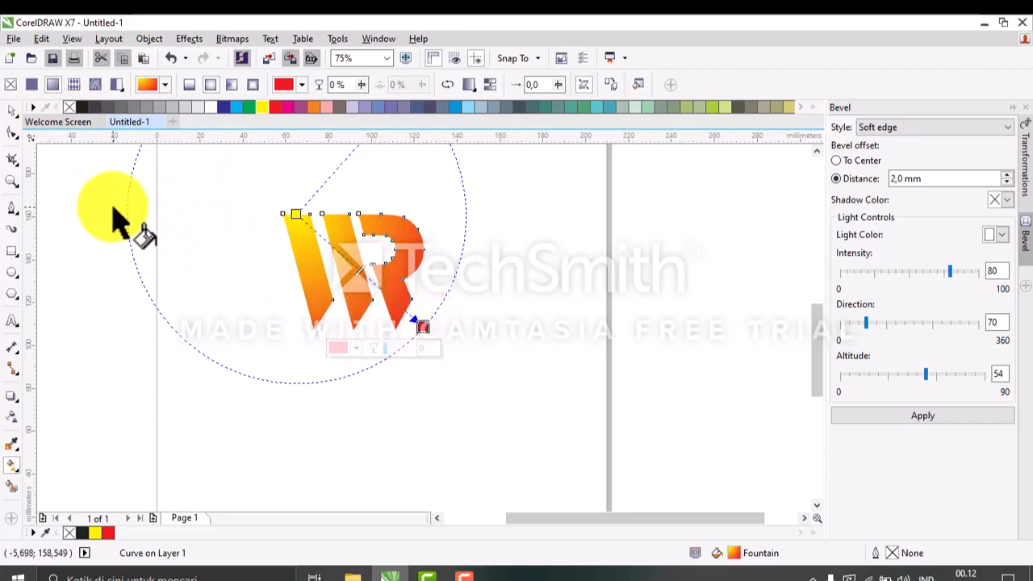
left_click(12, 109)
left_click(137, 255)
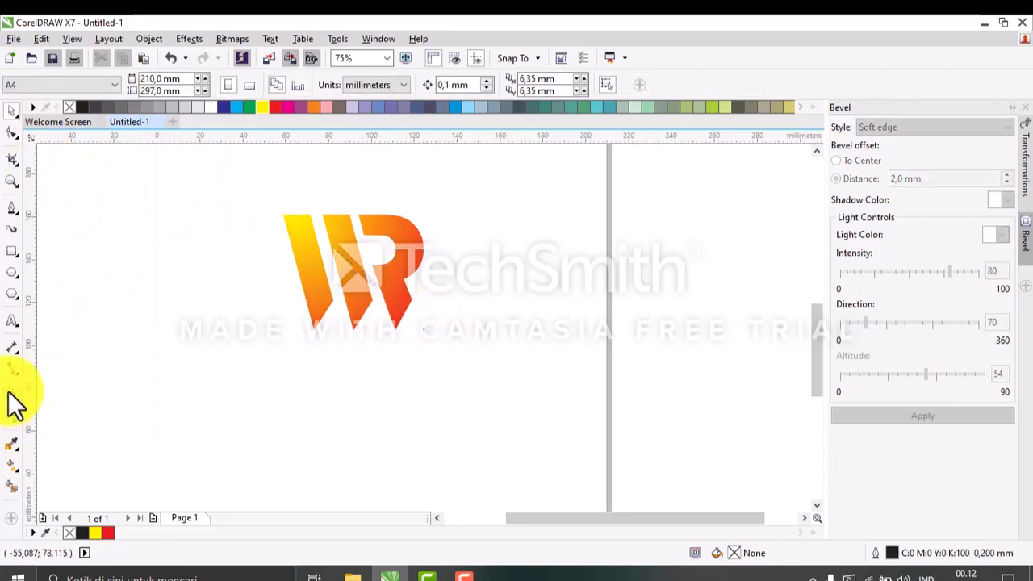
- Draw a circle about 84 mm in diameter and position it over the logo's lower part
left_click(15, 272)
left_click_drag(263, 234, 450, 421)
left_click(12, 110)
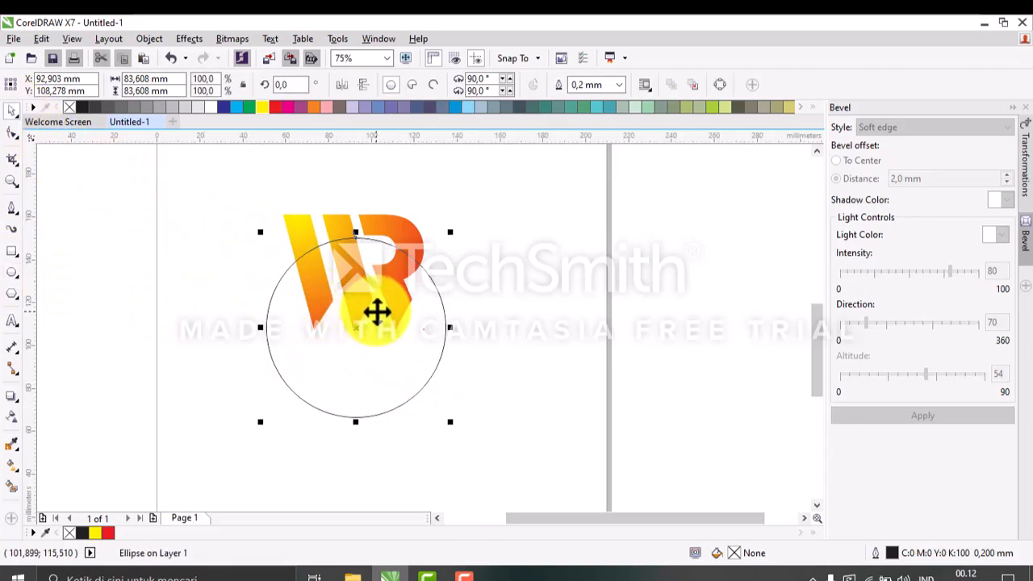
scroll(374, 312, "up", 4)
scroll(337, 409, "down", 2)
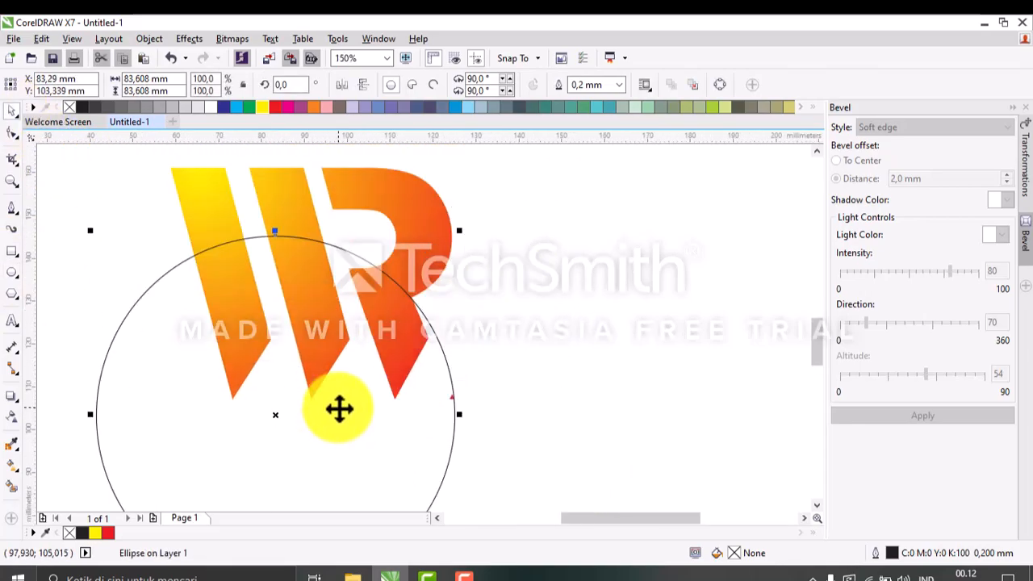
- Intersect the circle with the logo to create a separate lower section, and delete the circle
left_click(404, 231, "shift")
left_click(457, 85)
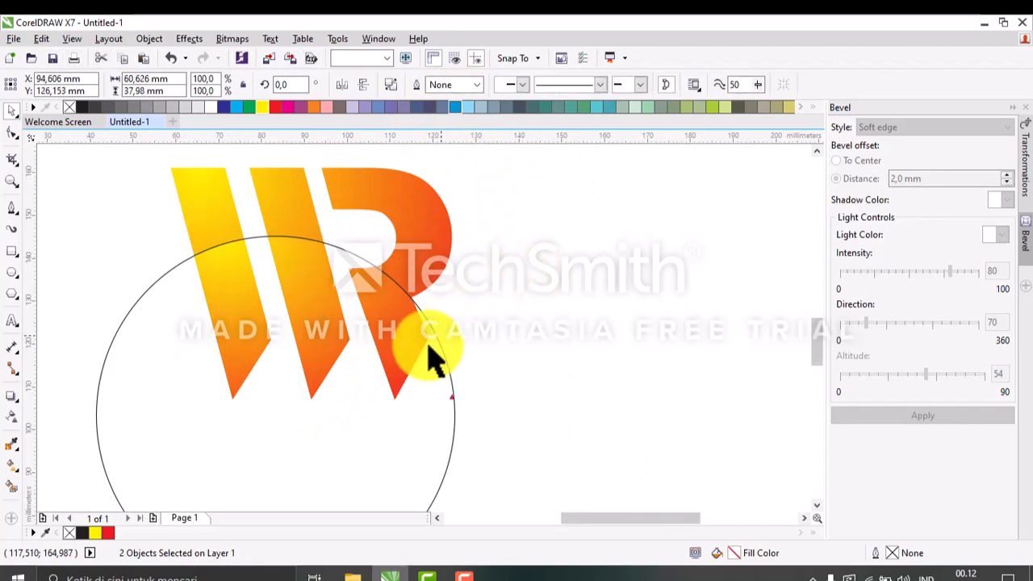
left_click(348, 427)
key("Delete")
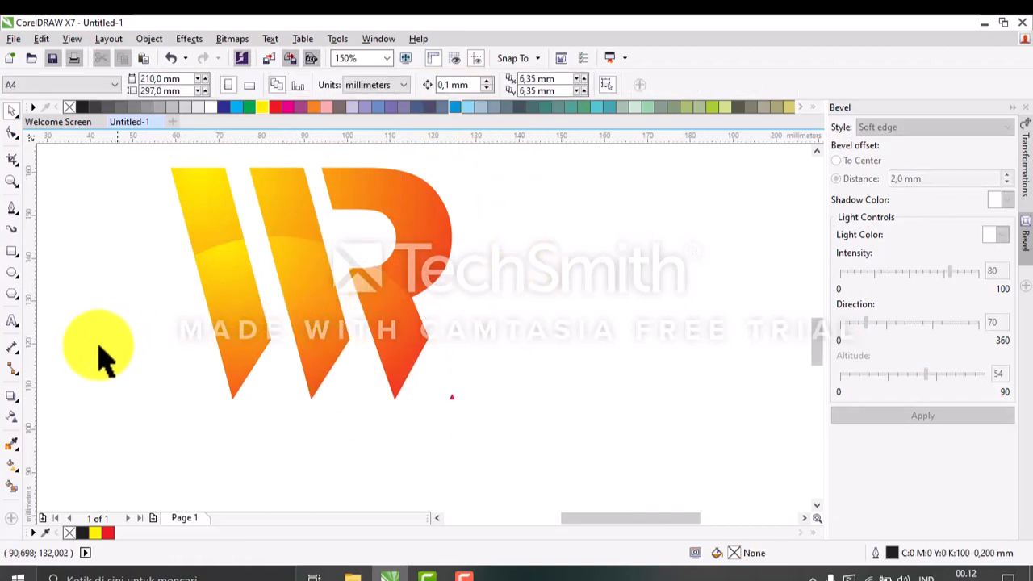
- Draw a circle over the R, enlarge it to about 76 mm in diameter and shift it to the right
left_click(12, 272)
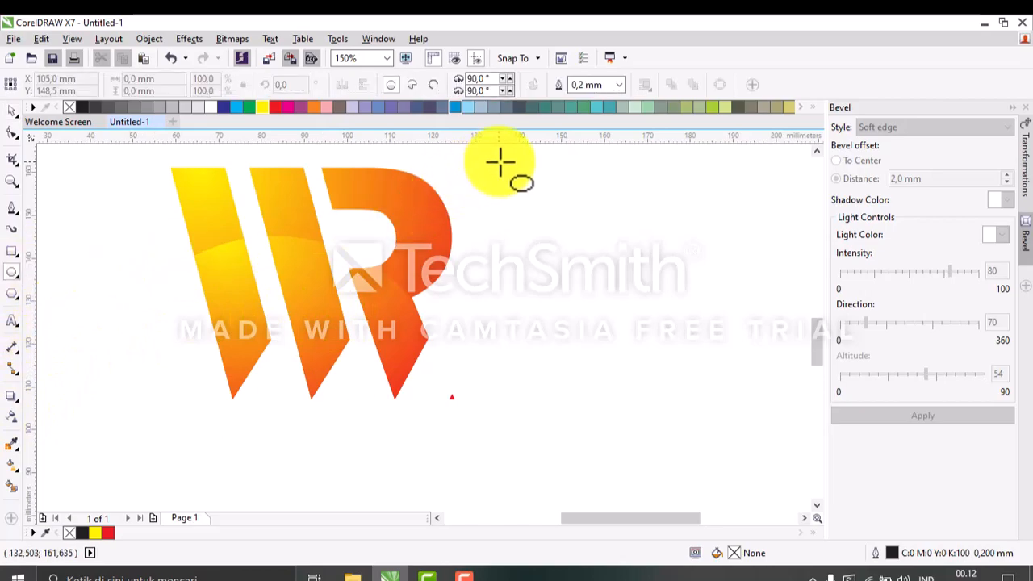
left_click_drag(498, 157, 282, 371)
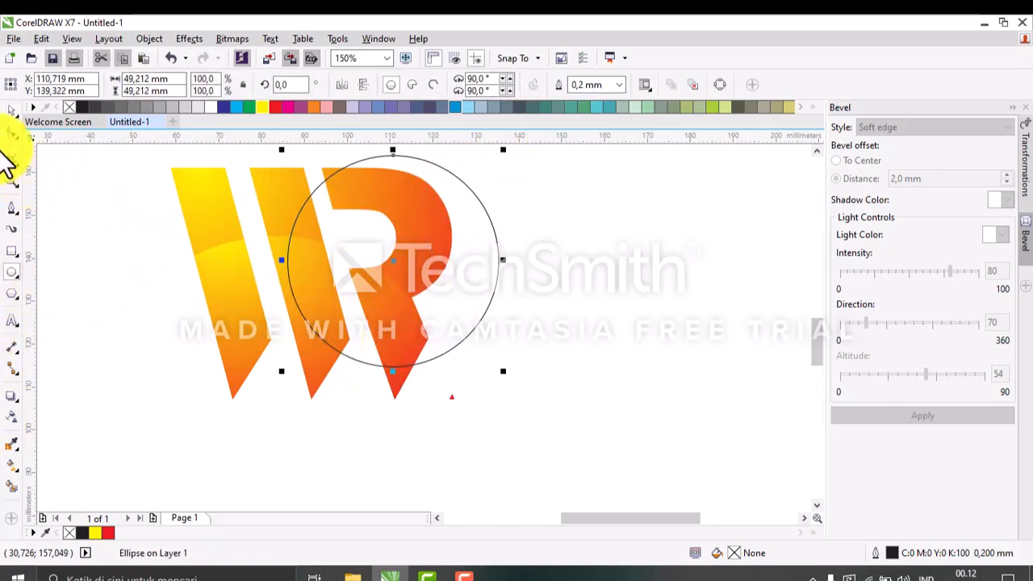
left_click(11, 111)
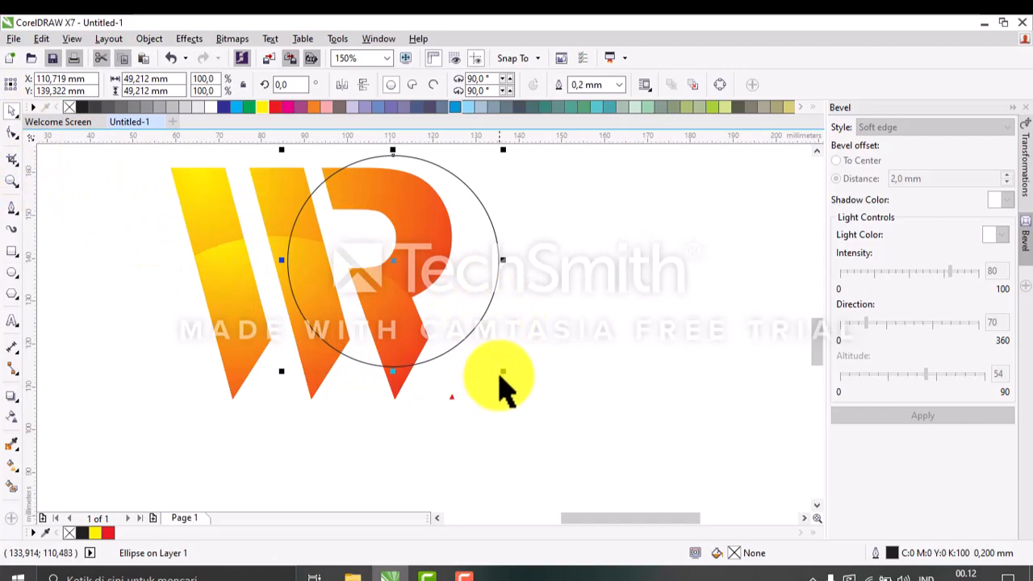
left_click_drag(503, 370, 565, 427)
left_click_drag(498, 350, 573, 347)
- Intersect the large circle with the logo to create a separate right-hand section, and delete the circle
left_click(230, 222, "shift")
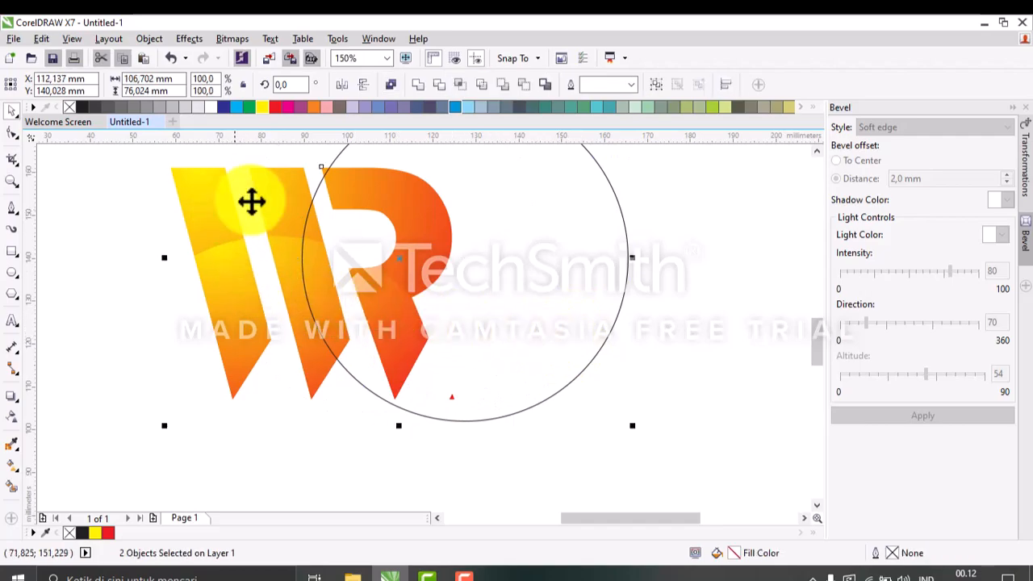
left_click(462, 86)
left_click(650, 219)
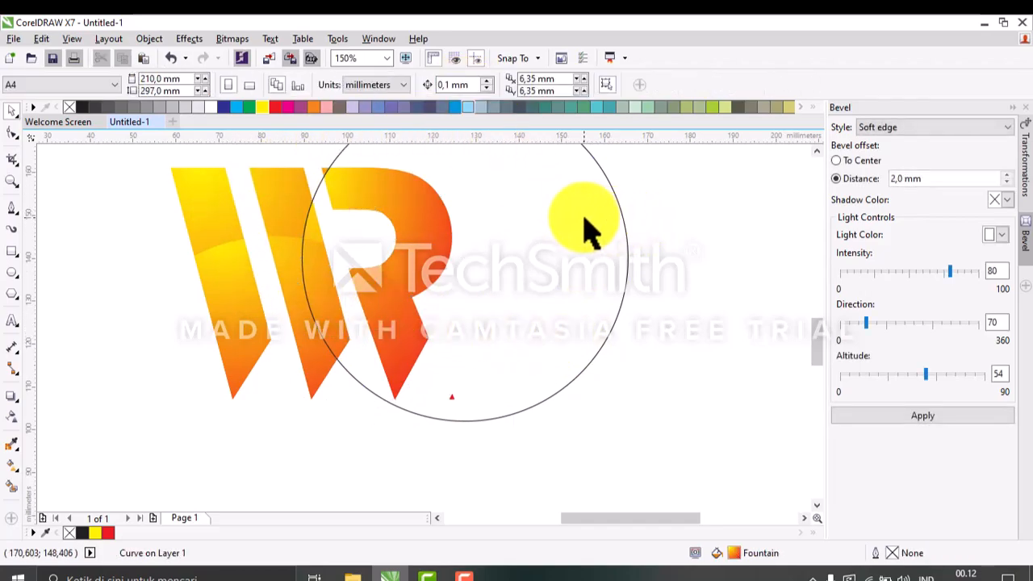
left_click(584, 218)
key("Delete")
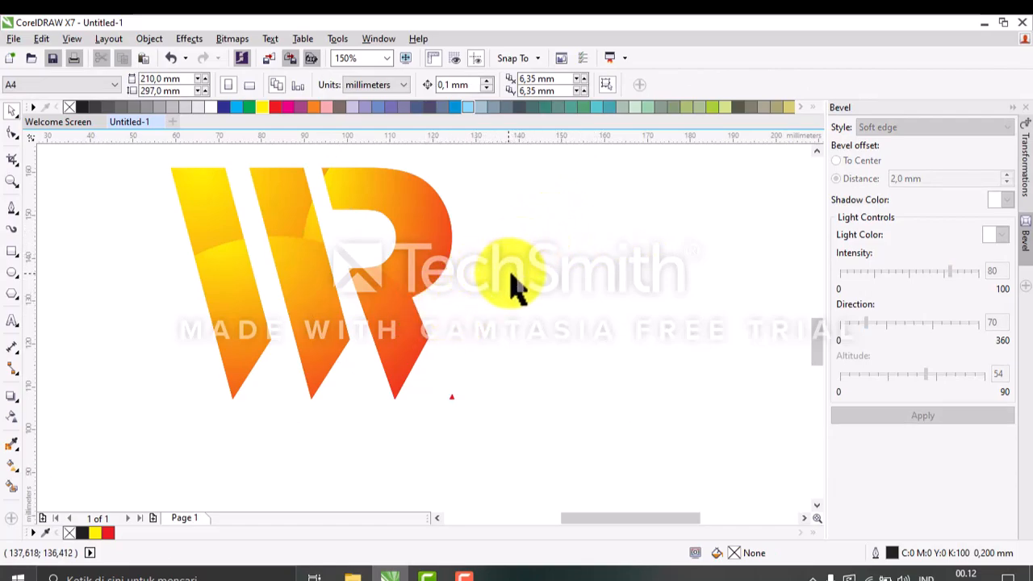
- Reverse the fountain fill of the logo's right-hand section so yellow starts beyond the R's bowl and red ends near the logo's upper-left
scroll(509, 284, "down", 2)
scroll(460, 282, "up", 1)
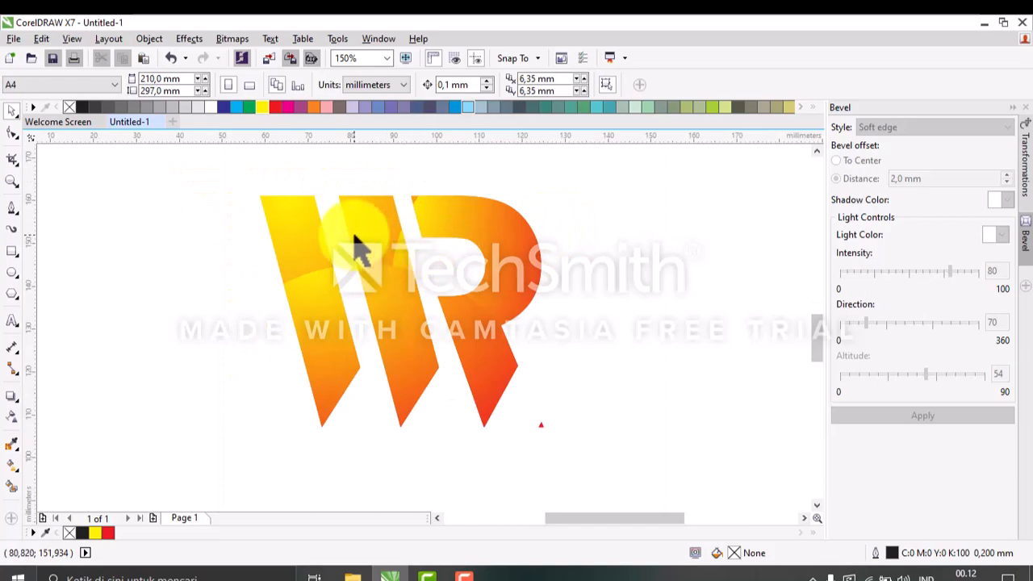
scroll(379, 262, "down", 1)
scroll(401, 278, "up", 2)
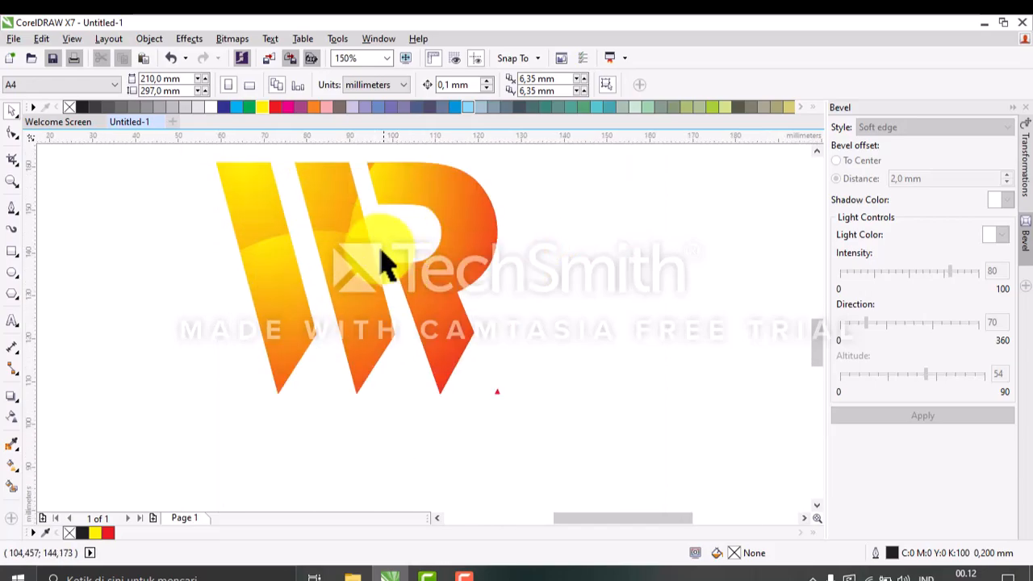
left_click(388, 198)
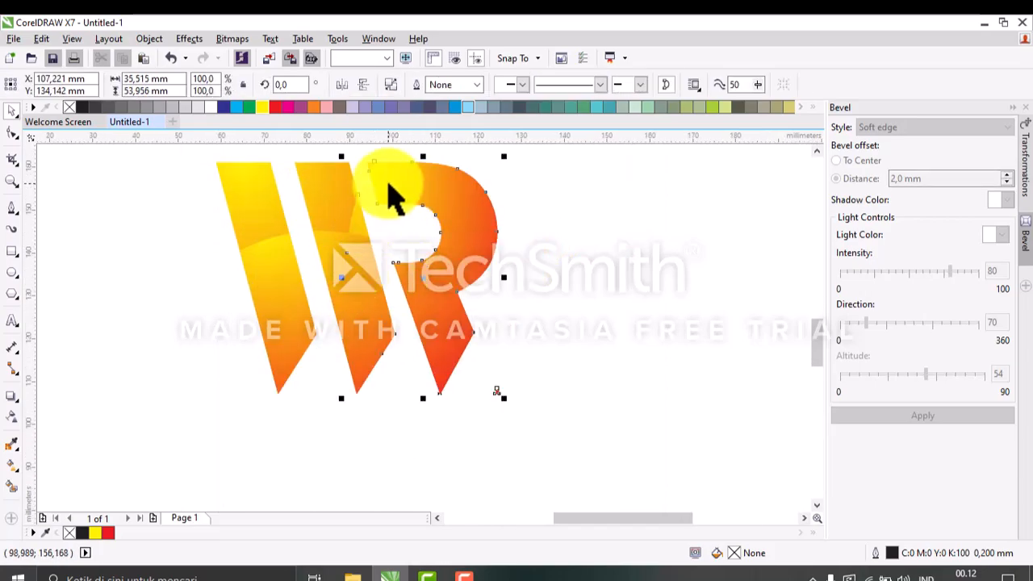
left_click(13, 466)
left_click_drag(498, 388, 583, 324)
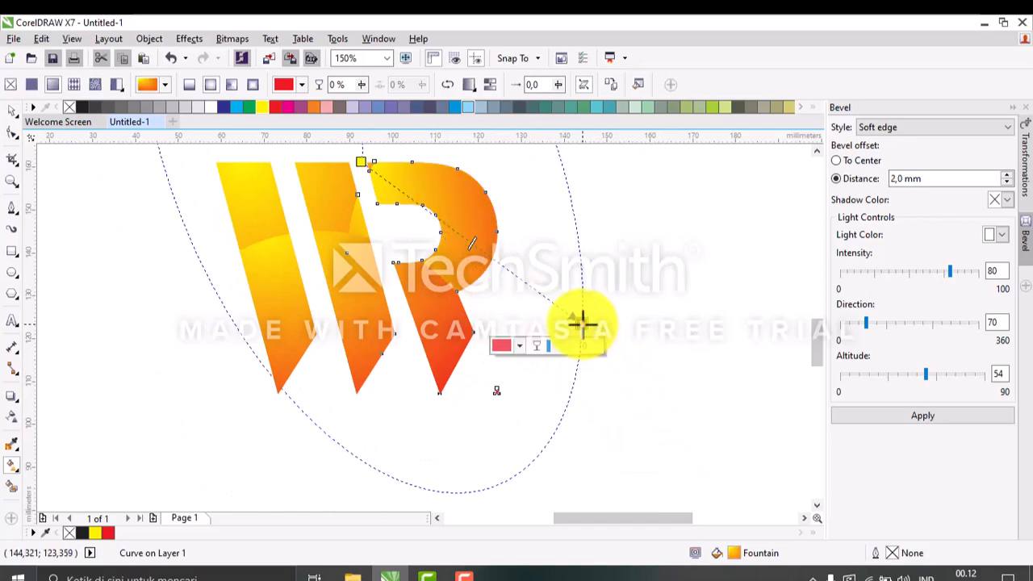
left_click_drag(361, 164, 525, 262)
left_click_drag(580, 326, 286, 156)
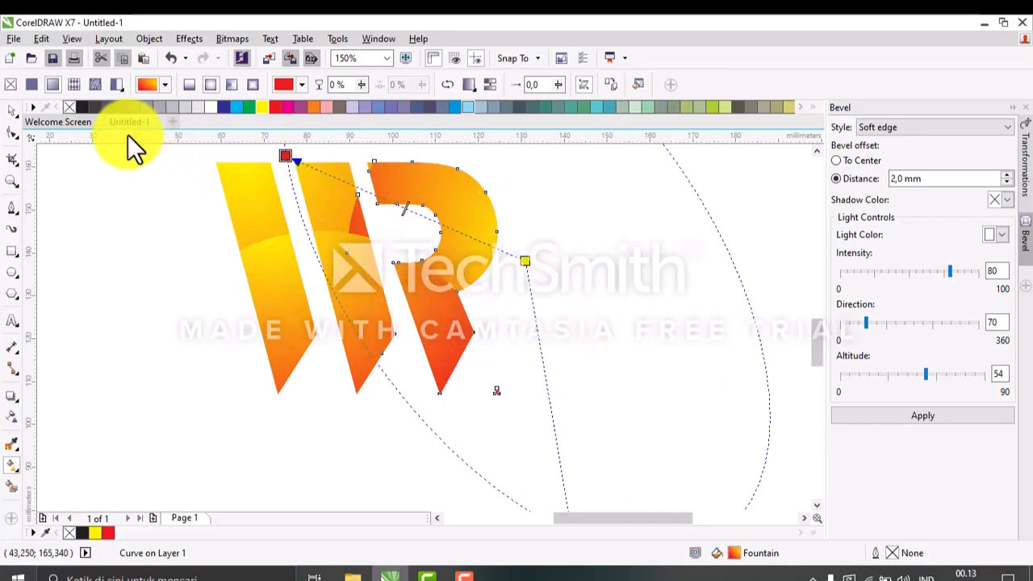
left_click(13, 111)
left_click(563, 275)
scroll(563, 274, "down", 2)
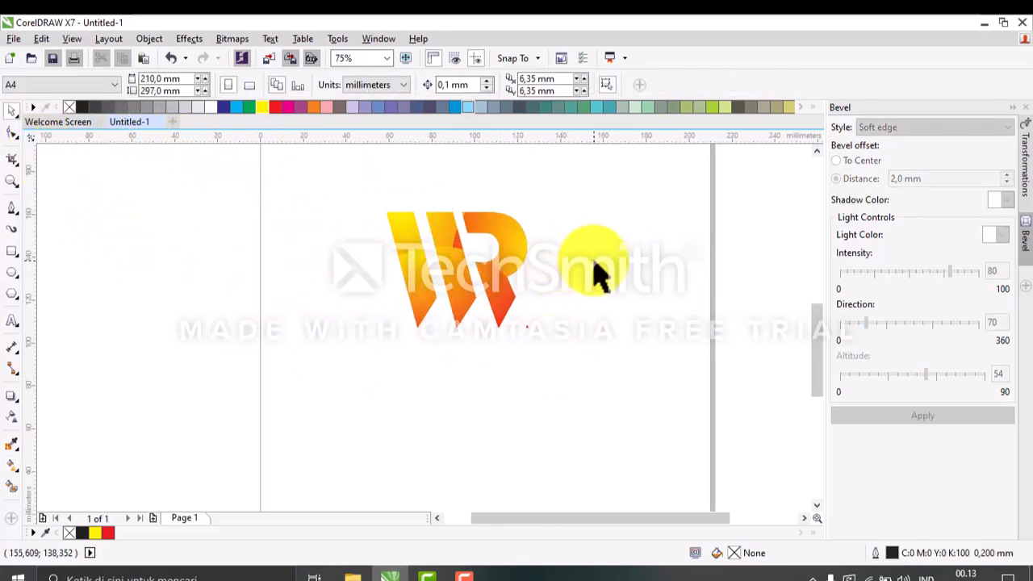
- Add the text "Username" in 24 pt Arial below the logo
left_click(13, 319)
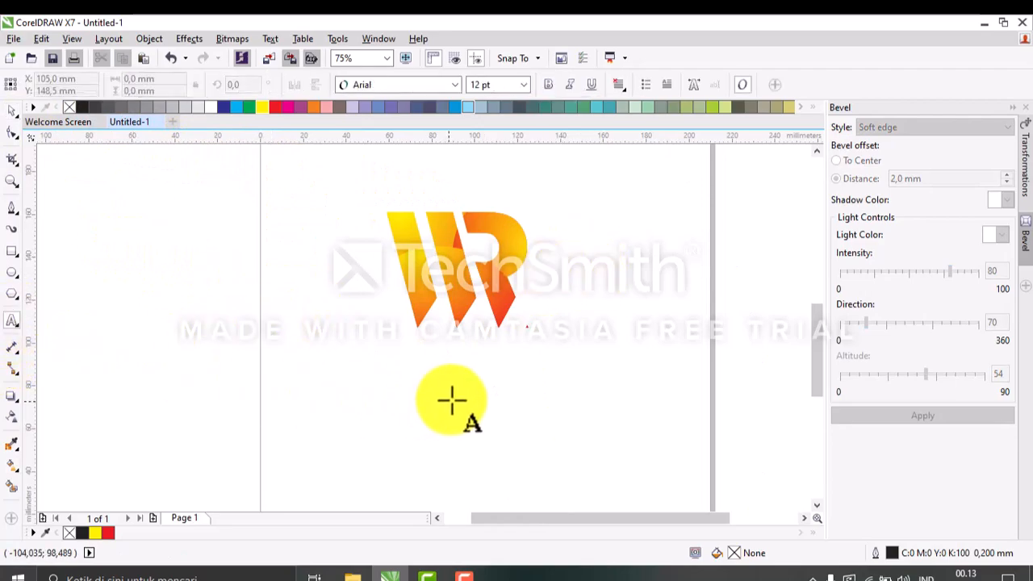
scroll(433, 379, "up", 2)
scroll(315, 382, "down", 2)
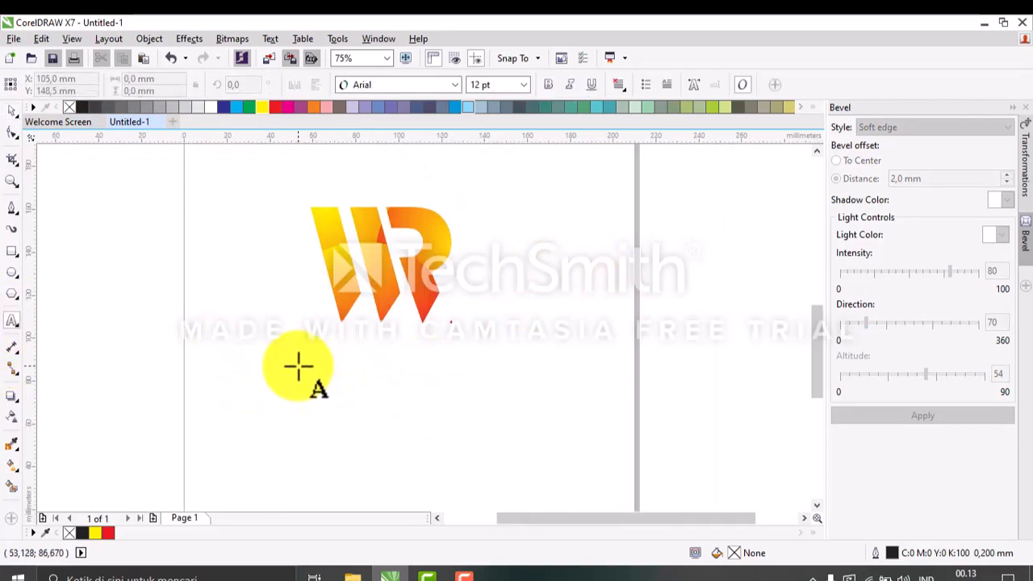
left_click(300, 368)
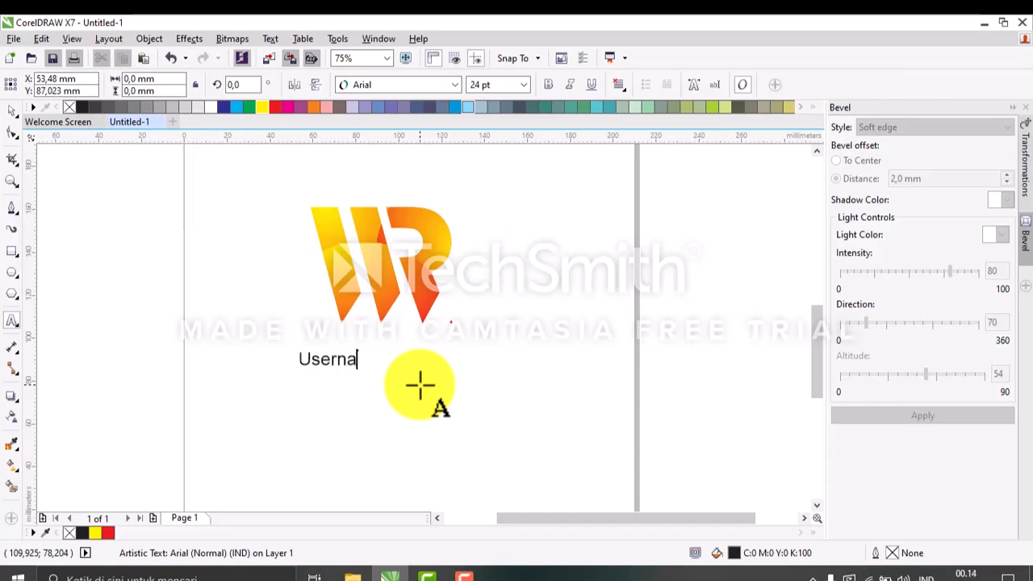
left_click(10, 111)
- Center the Username text horizontally under the logo
left_click(385, 285, "shift")
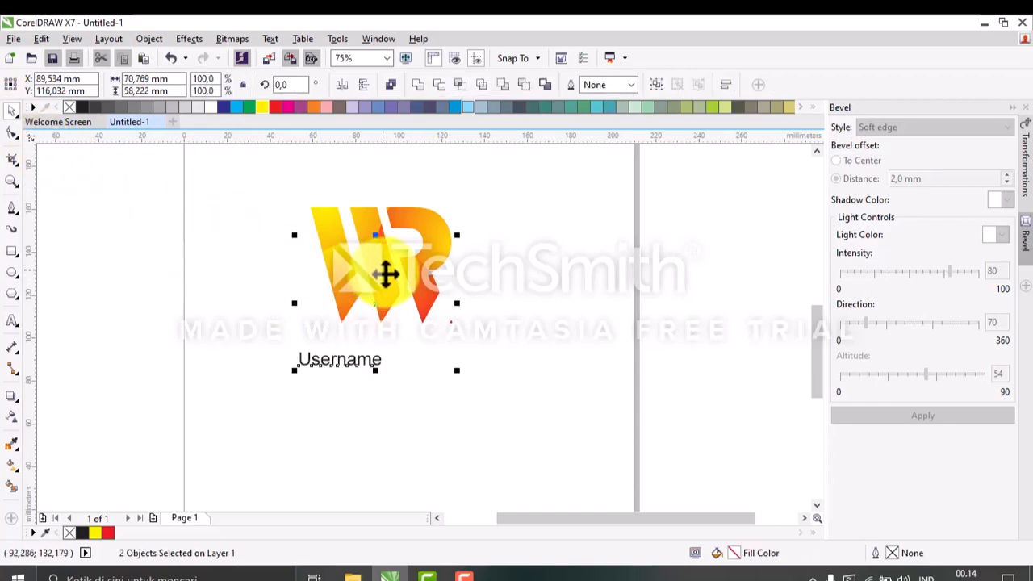
left_click(468, 352)
scroll(386, 363, "up", 2)
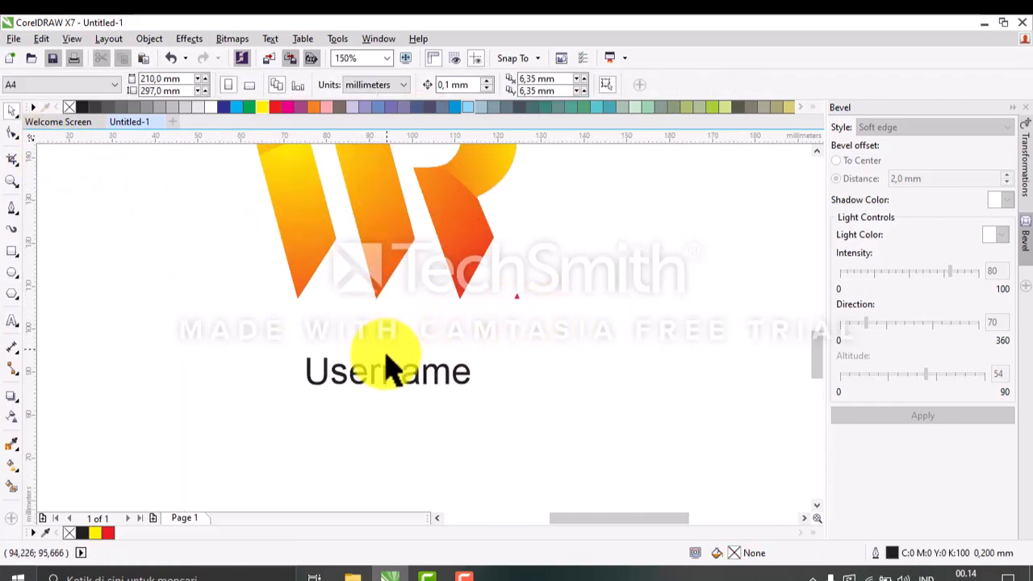
- Change the font of the Username text to Cambria
left_click(388, 370)
left_click(390, 86)
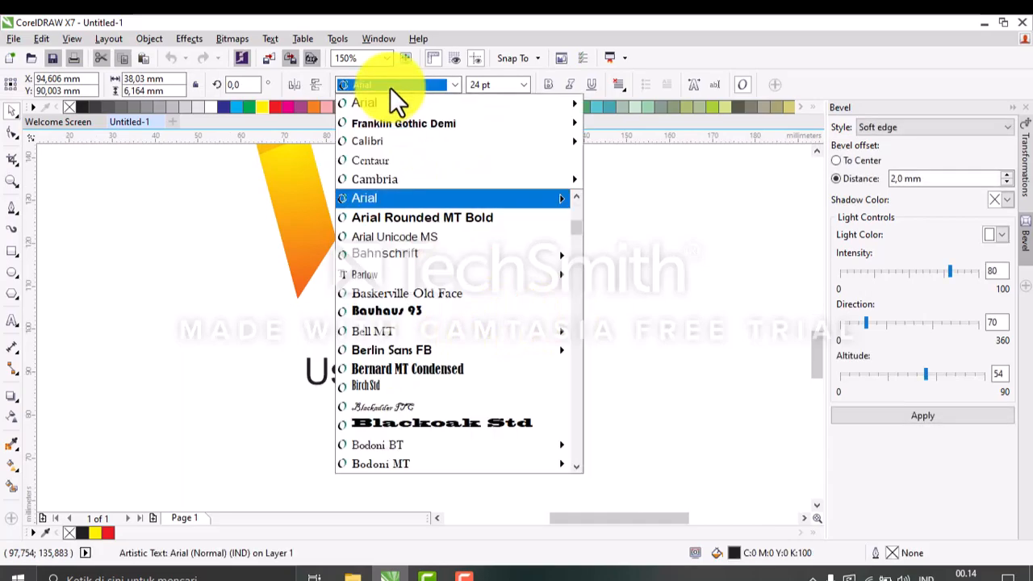
mouse_move(394, 143)
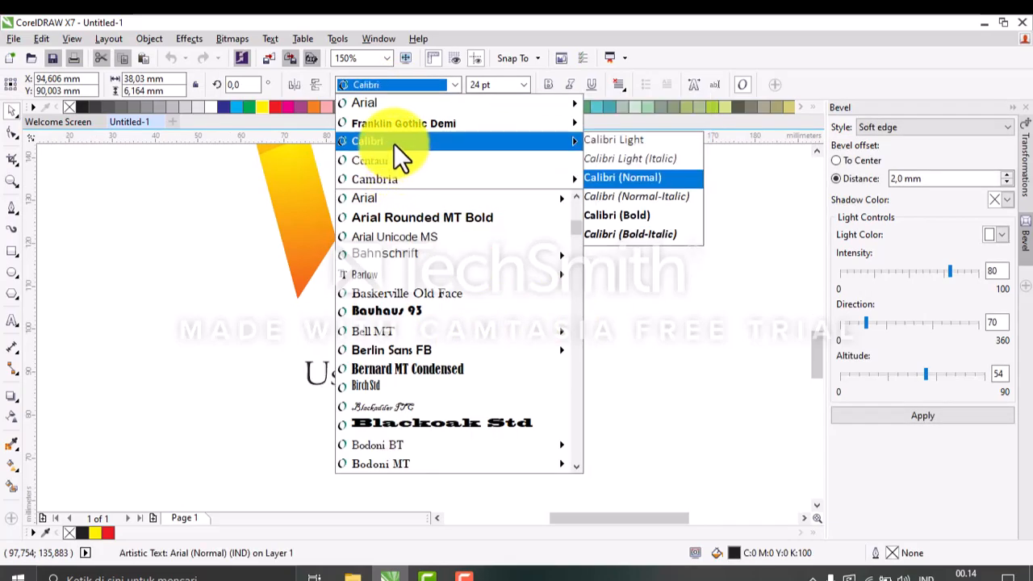
mouse_move(395, 176)
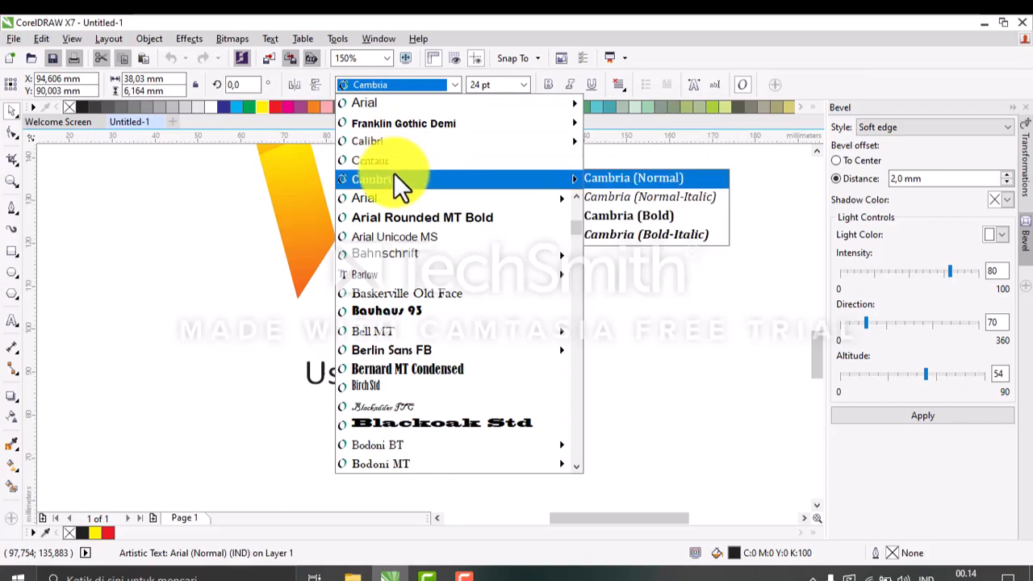
left_click(648, 214)
scroll(392, 342, "down", 1)
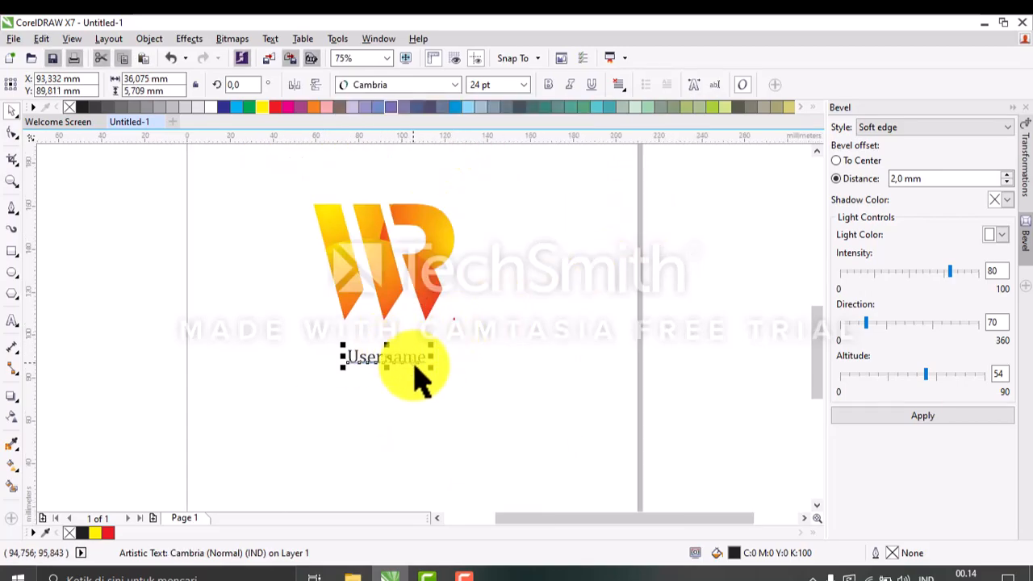
- Enlarge the Username text about its center to about 37 pt
mouse_move(433, 368)
left_mouse_down()
mouse_move(452, 373)
mouse_move(429, 363)
left_mouse_up()
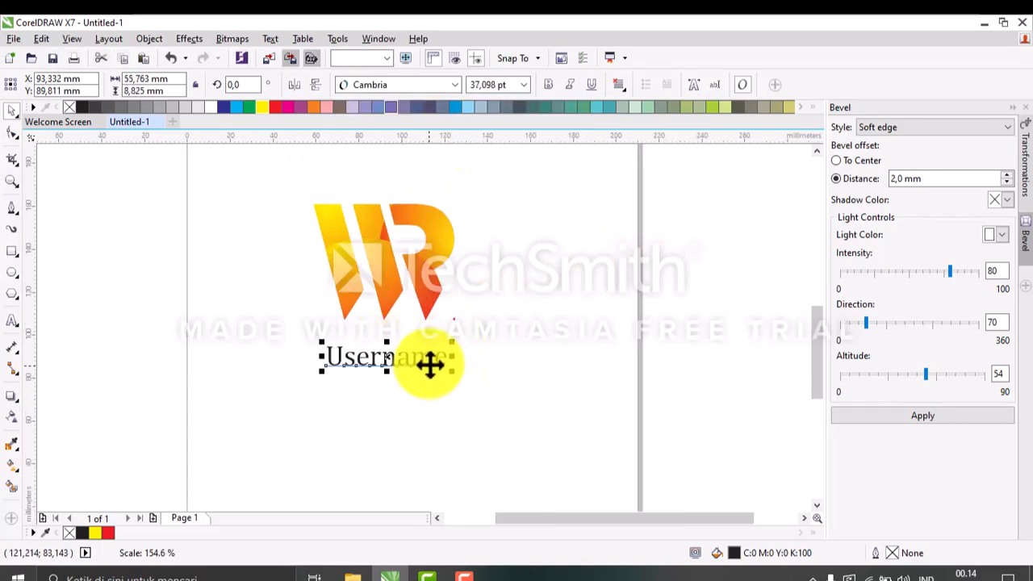
- Try bold formatting on the Username text, and undo it
left_click(549, 86)
left_click(542, 180)
scroll(379, 373, "up", 1)
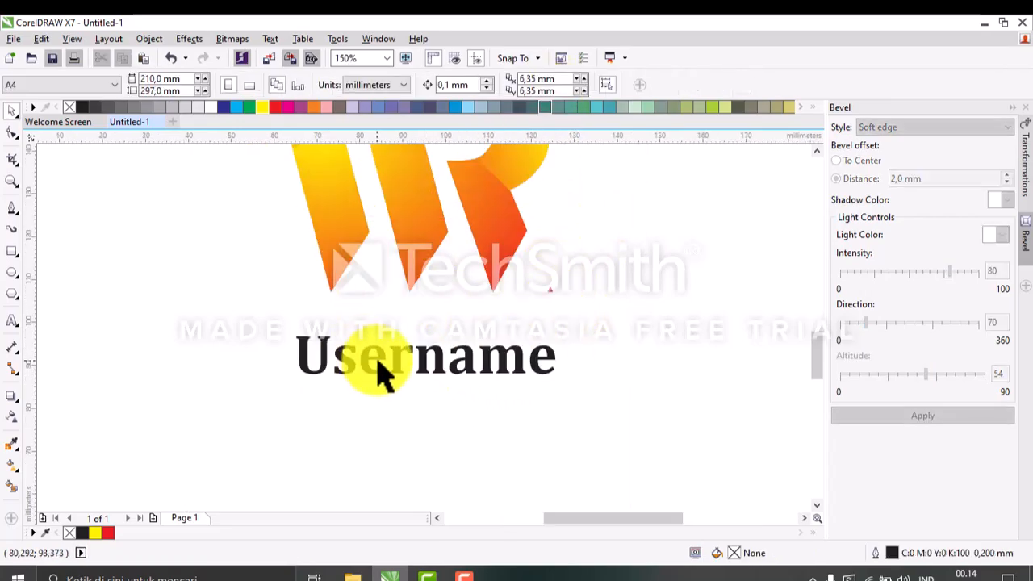
key("ctrl+z")
- Move the Username text slightly up and align it horizontally beneath the logo
left_click_drag(378, 356, 383, 356)
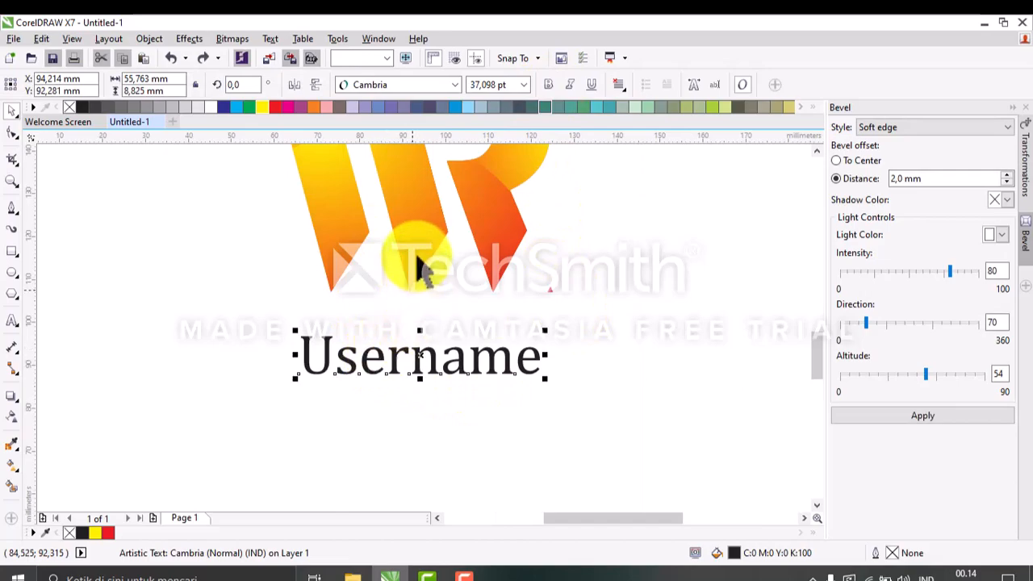
left_click(420, 267, "shift")
left_click(650, 333)
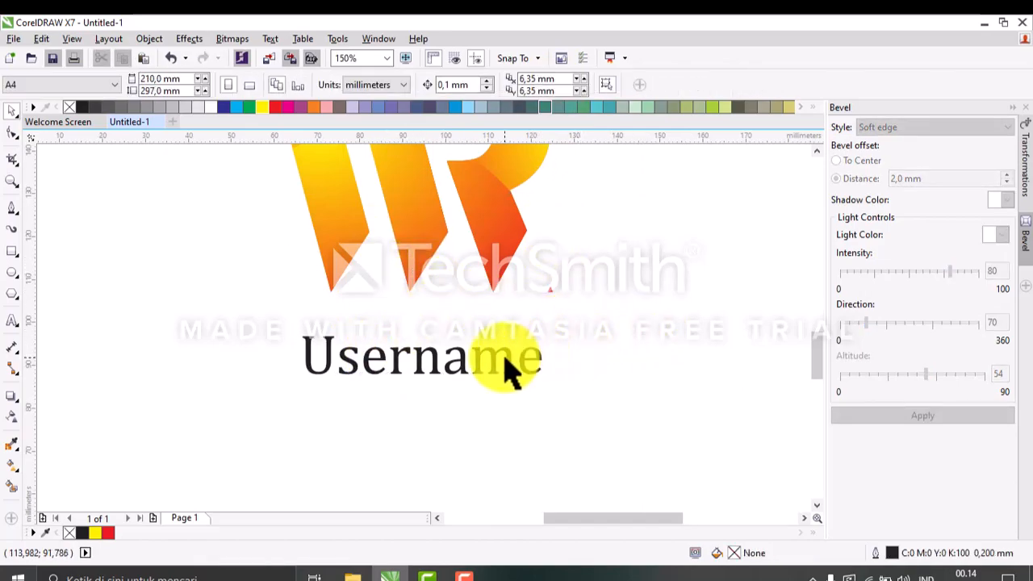
- Give the Username text a vertical linear fountain fill from red above to yellow below
left_click(512, 367)
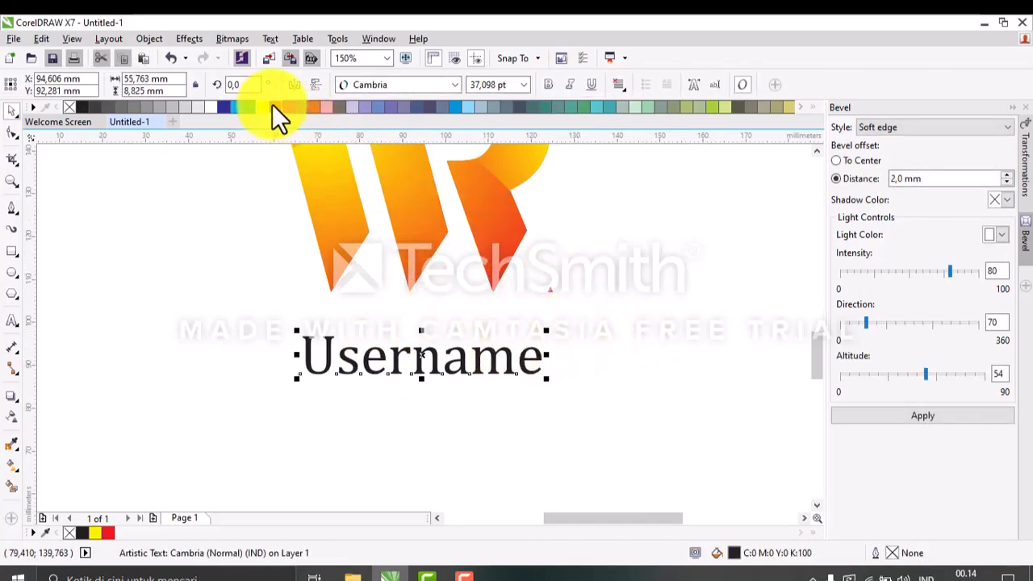
left_click(273, 108)
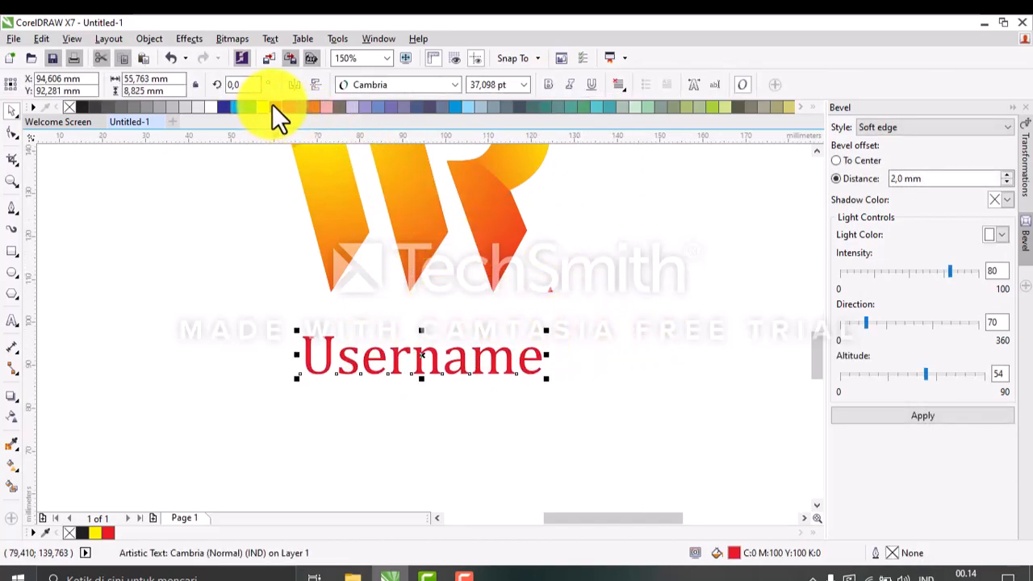
left_click(12, 467)
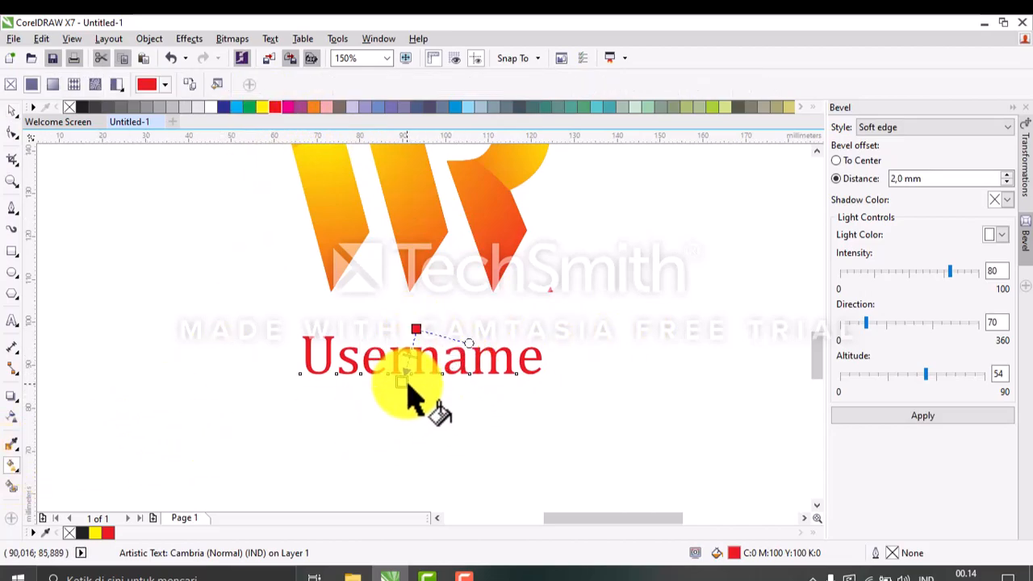
left_click_drag(416, 328, 417, 380)
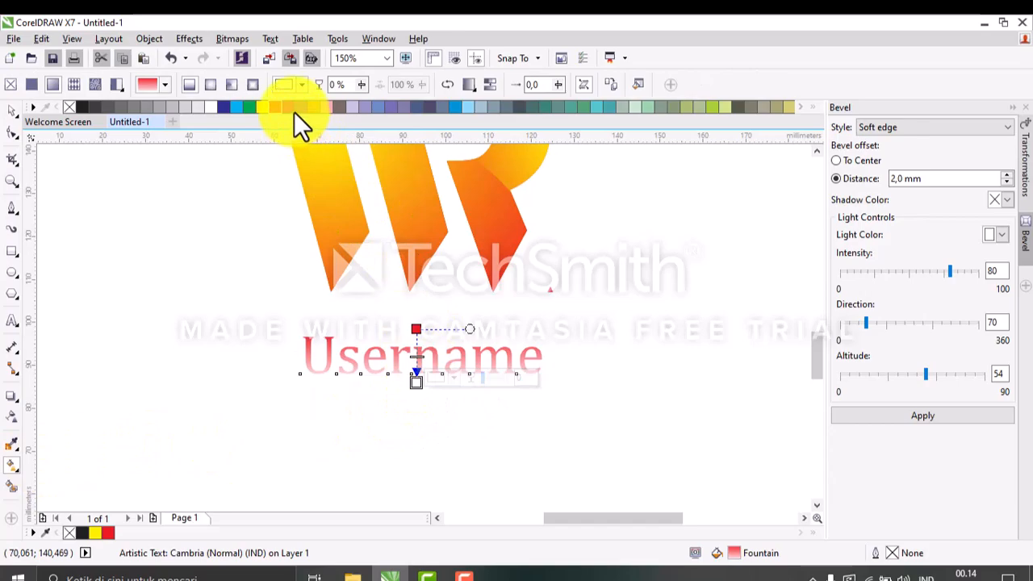
left_click(264, 106)
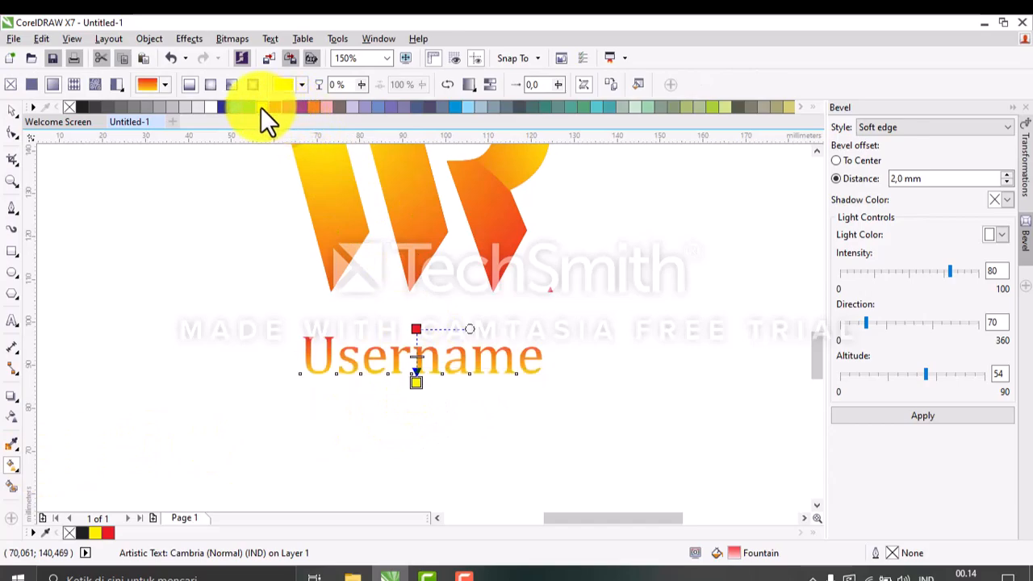
left_click(13, 108)
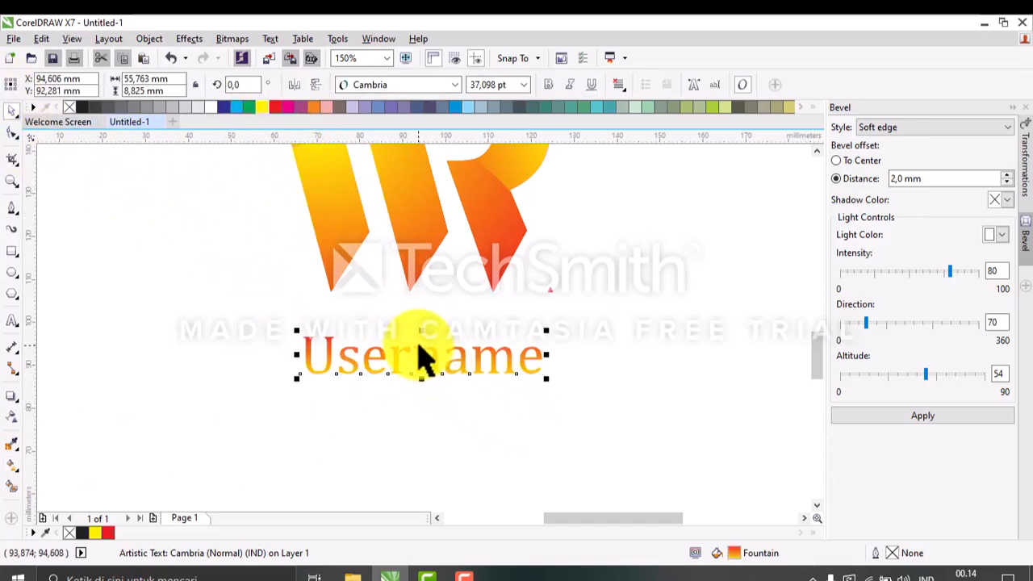
- Mirror a copy of the Username text vertically beneath the original and fade it downward with a linear transparency
left_click_drag(420, 330, 423, 392)
scroll(422, 392, "up", 2)
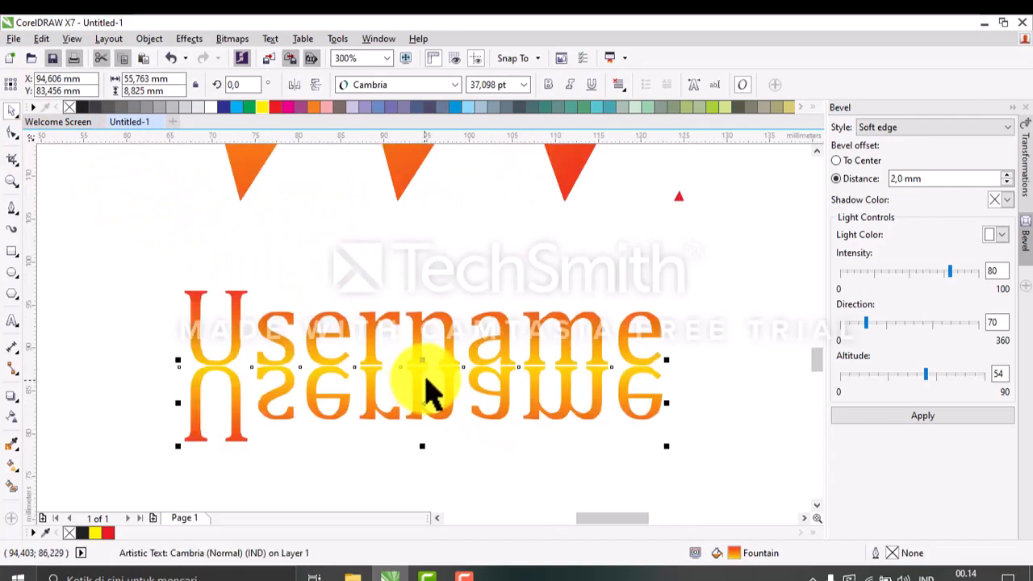
left_click(18, 417)
left_click_drag(424, 355, 424, 411)
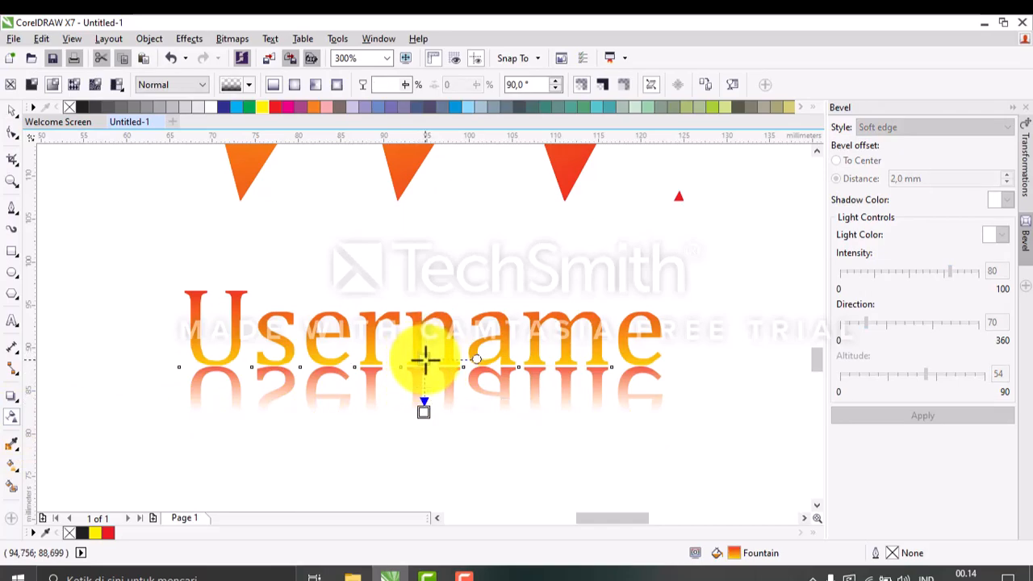
left_click(424, 358)
left_click(13, 112)
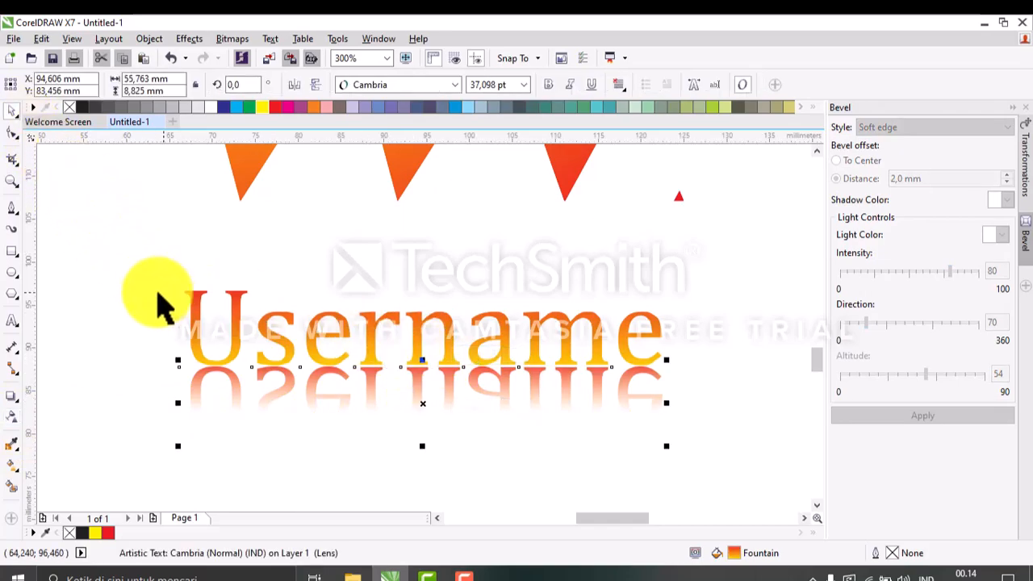
- Recolor the mirrored Username reflection solid yellow
left_click(10, 470)
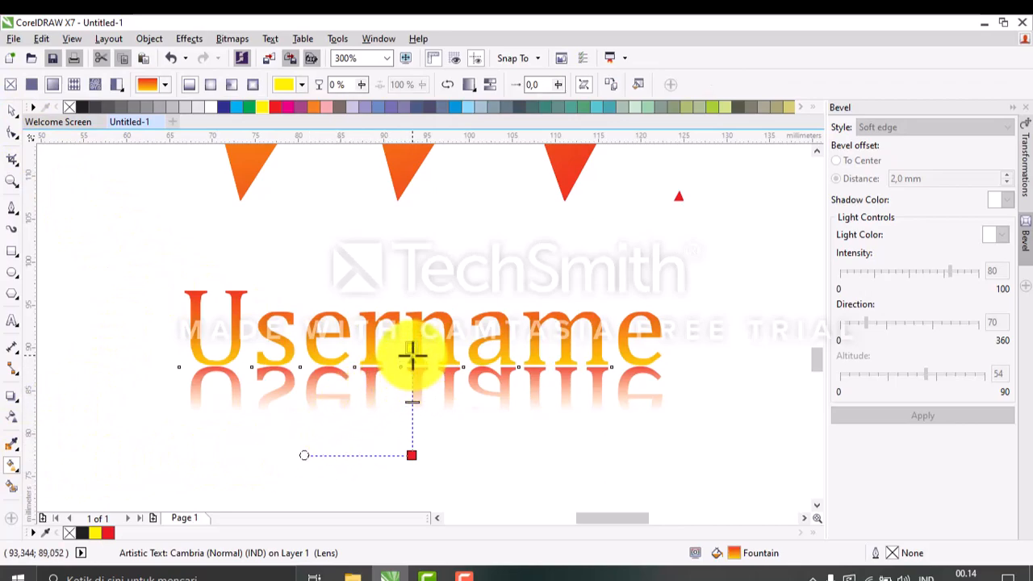
left_click_drag(414, 351, 413, 349)
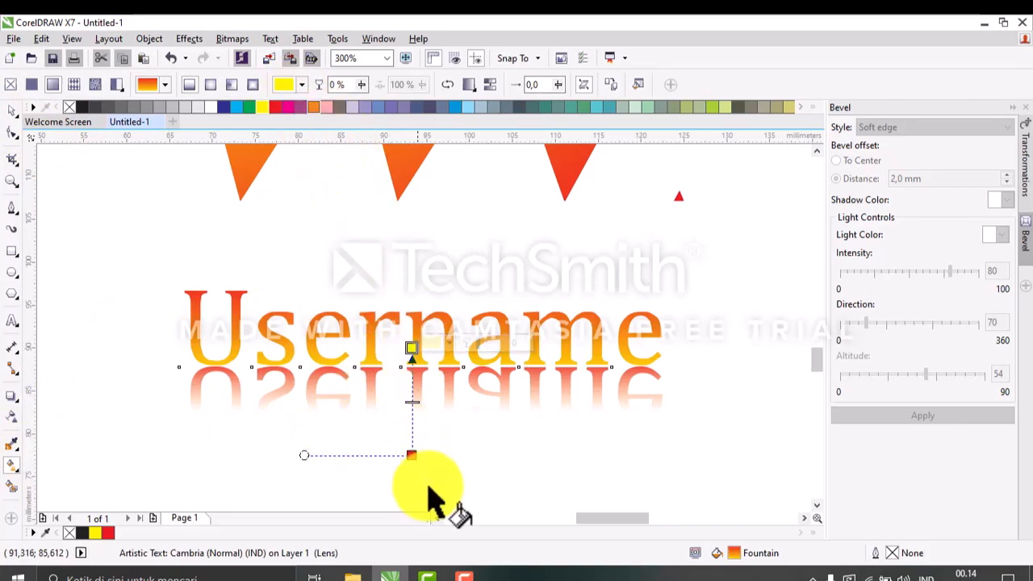
left_click(12, 113)
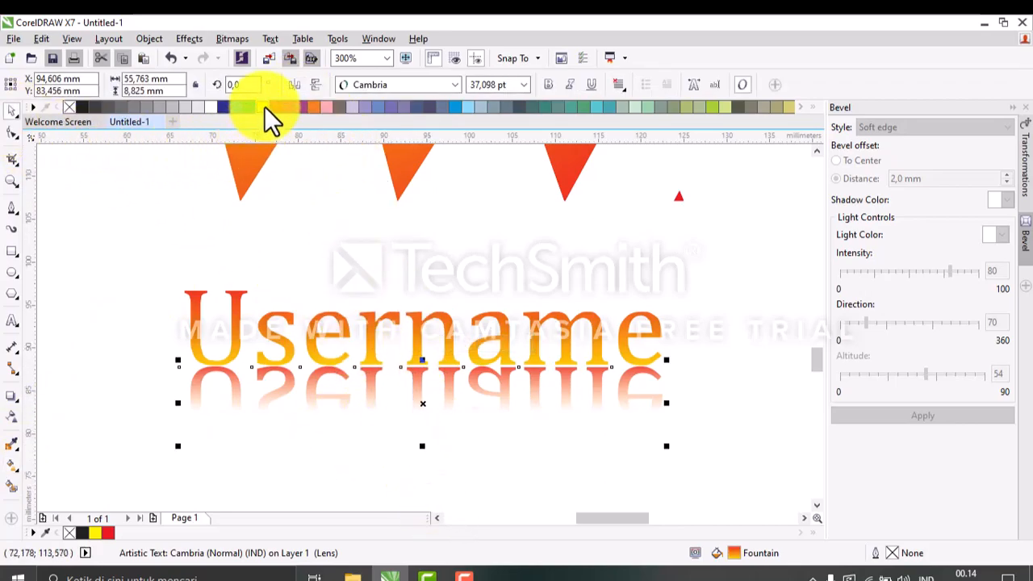
left_click(598, 279)
- Draw a square of about 98.8 mm around the logo and caption, and center it on the page
scroll(237, 461, "down", 1)
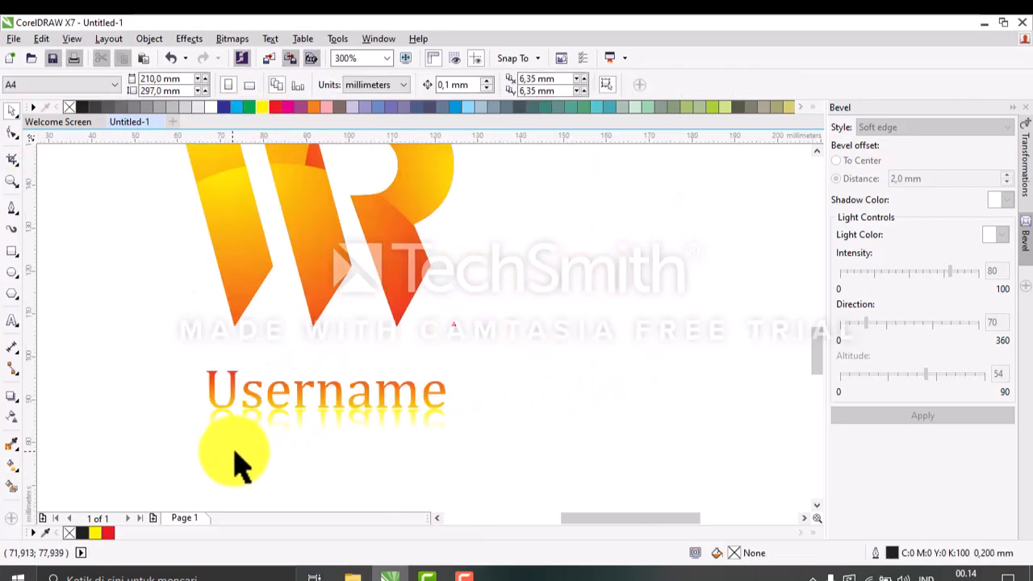
scroll(263, 449, "down", 1)
left_click(12, 251)
mouse_move(178, 219)
left_mouse_down()
mouse_move(339, 412)
mouse_move(400, 439)
left_mouse_up()
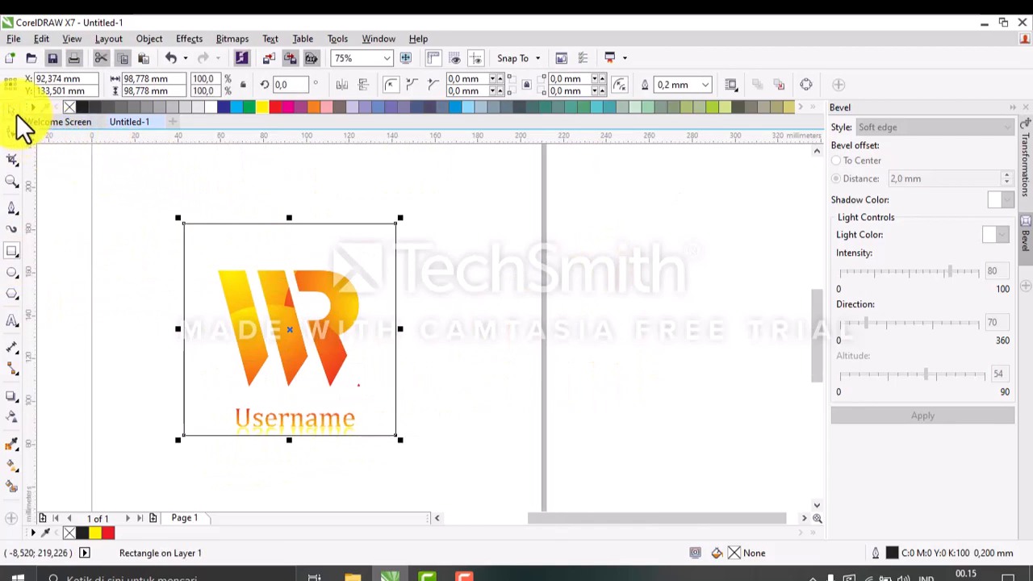
key("p")
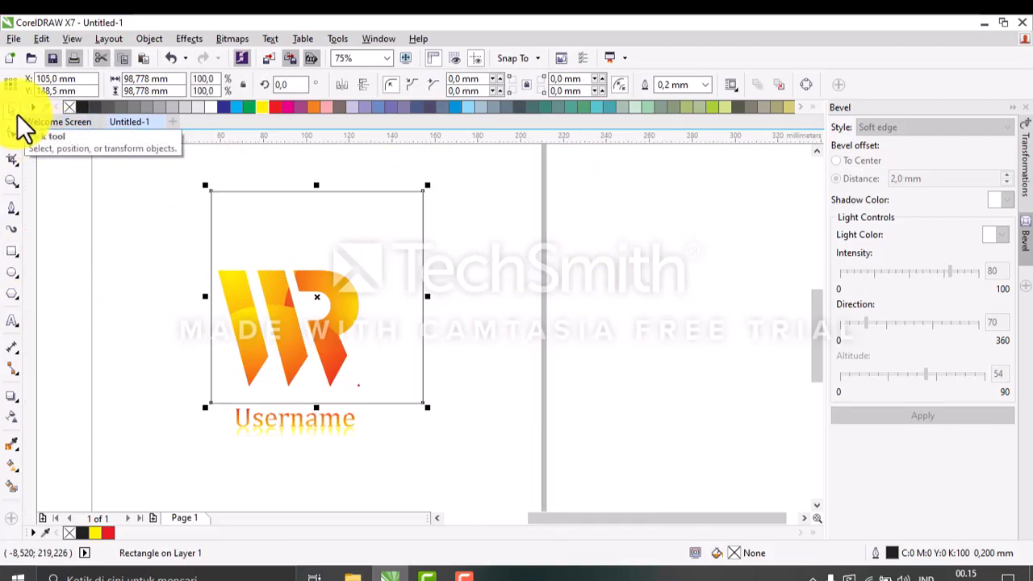
- Group the logo with its Username caption and reflection, and center the group on the page
left_click(497, 392)
left_click_drag(484, 234, 51, 473)
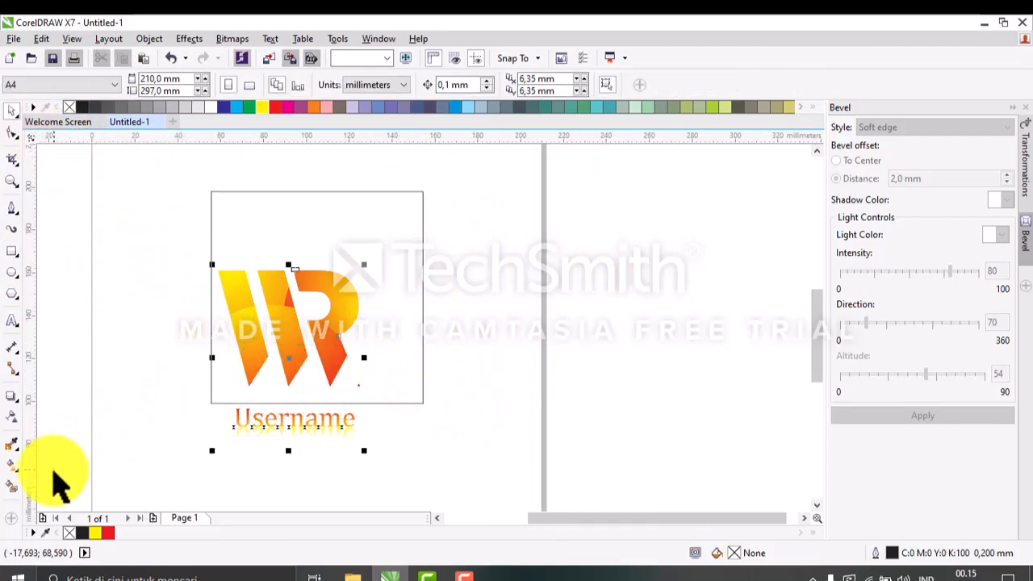
key("ctrl+g")
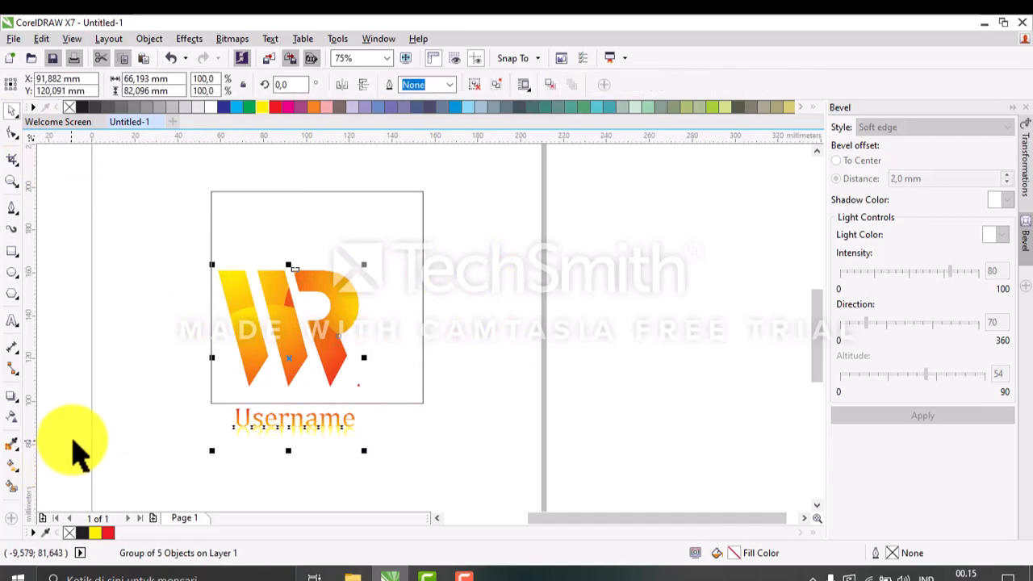
key("p")
- Enlarge the square around its center to about 123.6 mm per side
left_click(439, 312)
left_click(408, 264)
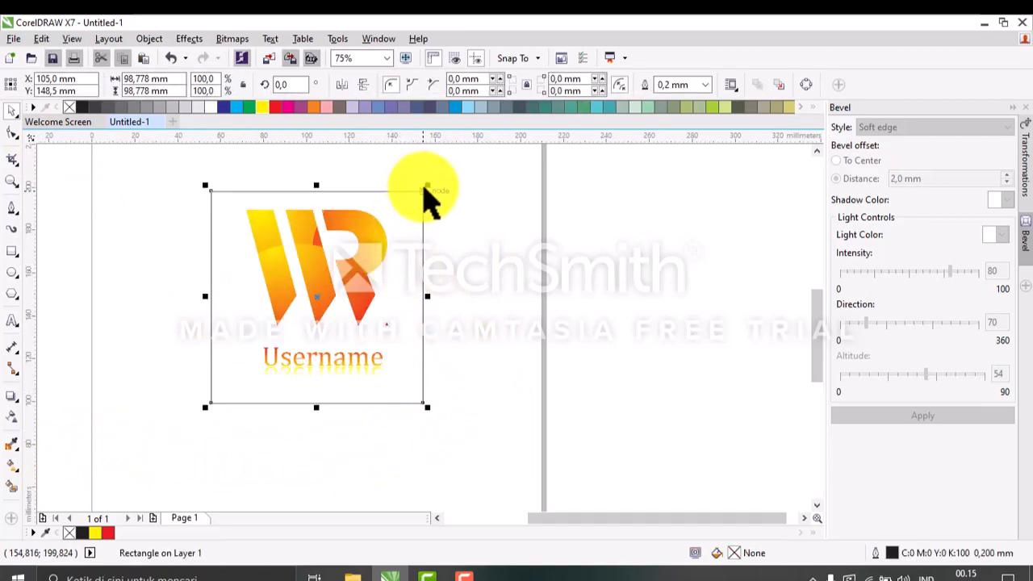
left_click_drag(429, 187, 452, 155)
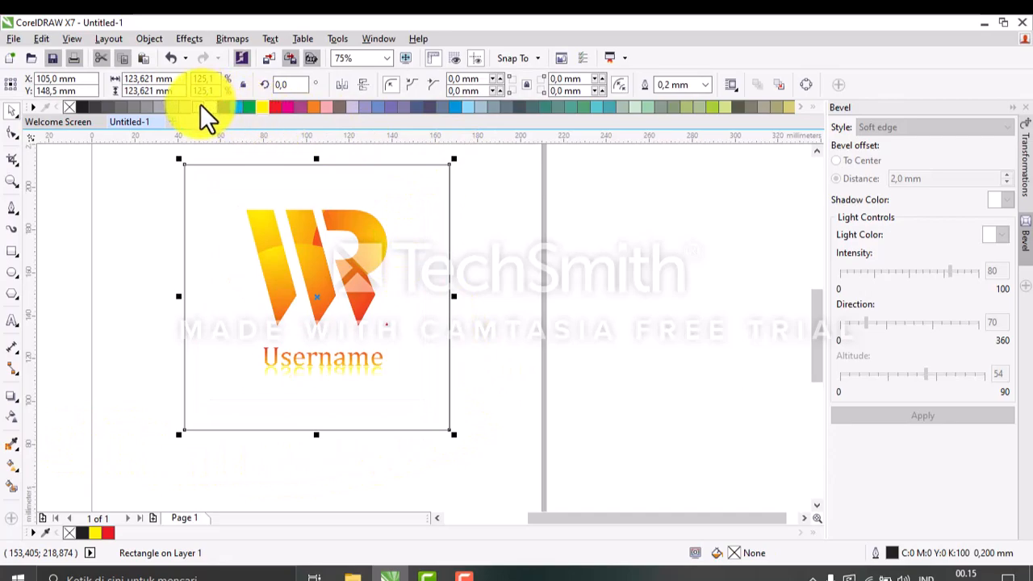
- Fill the square with 10% black without an outline and place it behind the logo group
left_click(200, 107)
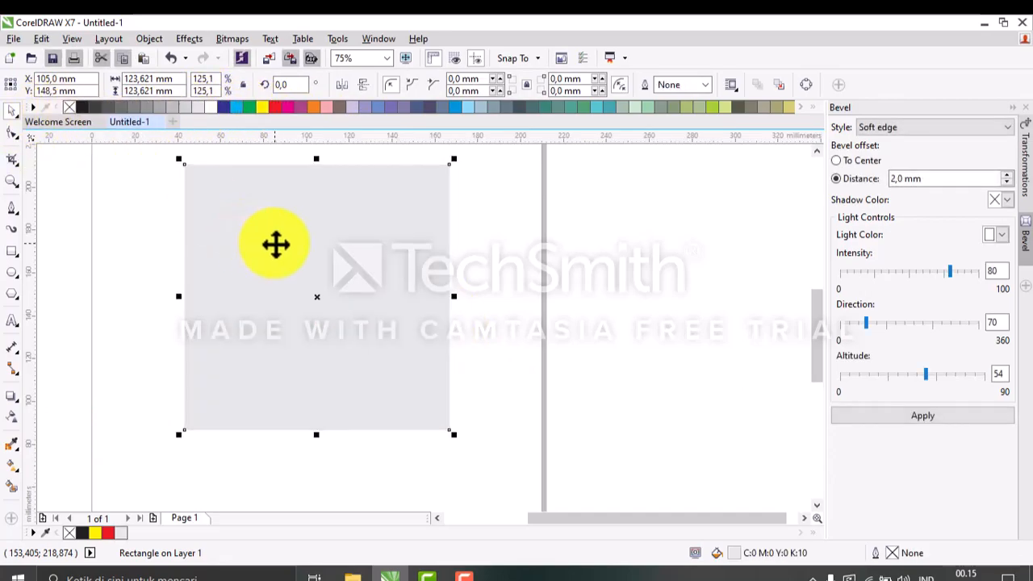
right_click(275, 243)
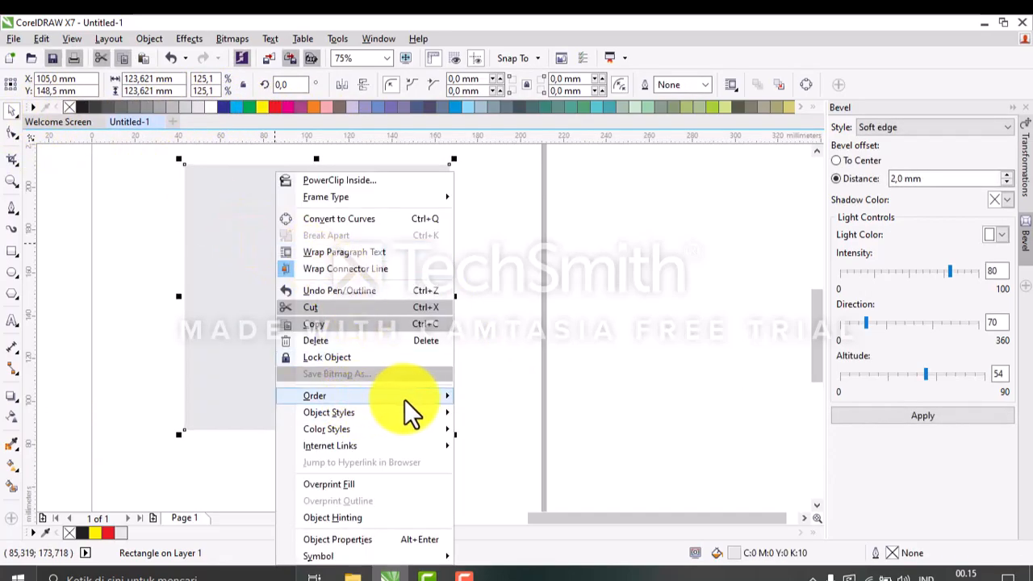
left_click(483, 455)
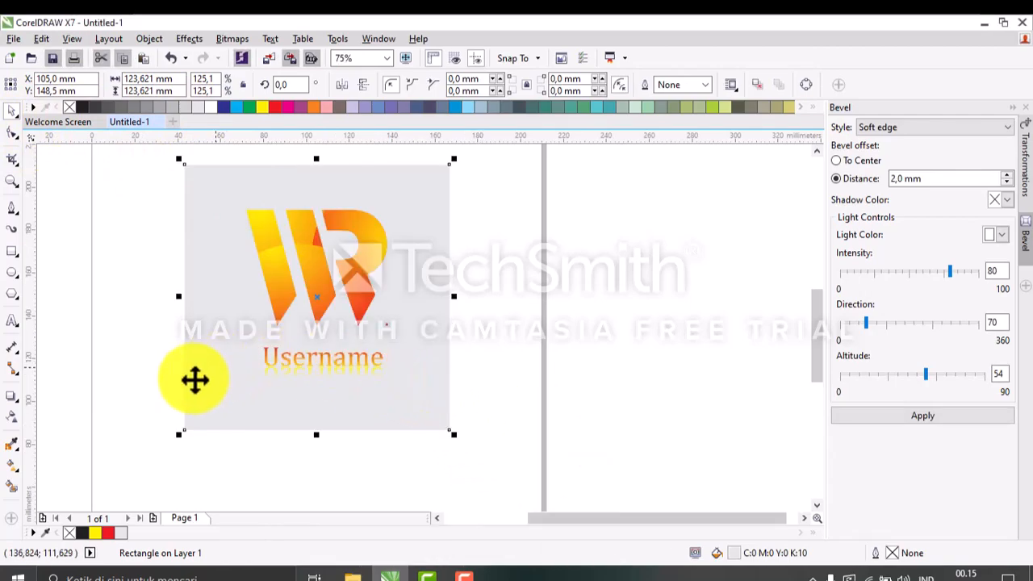
- Give the background square an elliptical fountain fill from white behind the logo to light gray at the edges
left_click(12, 466)
left_click_drag(346, 311, 547, 327)
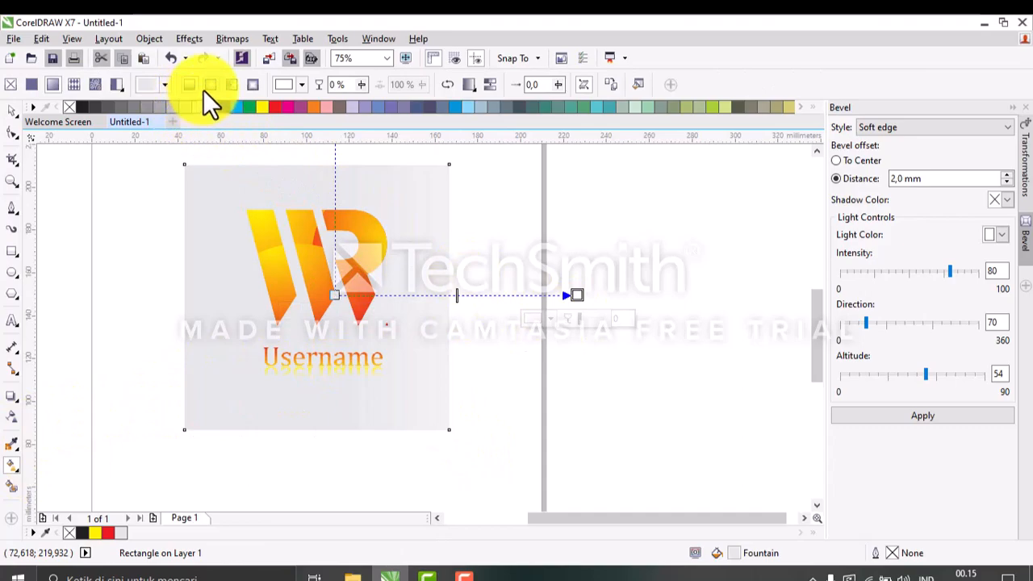
left_click(208, 86)
left_click_drag(454, 295, 305, 296)
left_click_drag(573, 297, 434, 296)
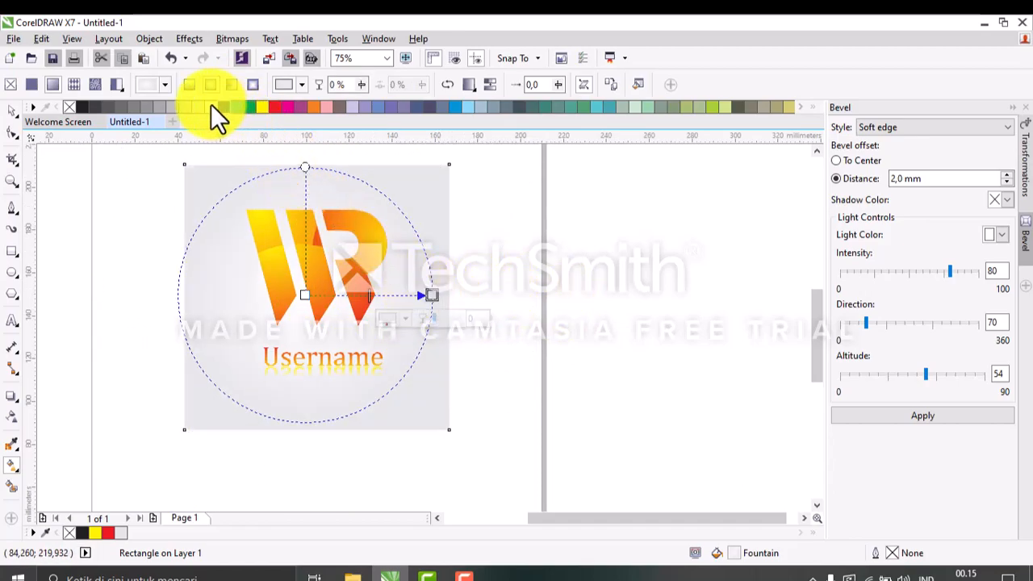
left_click(188, 108)
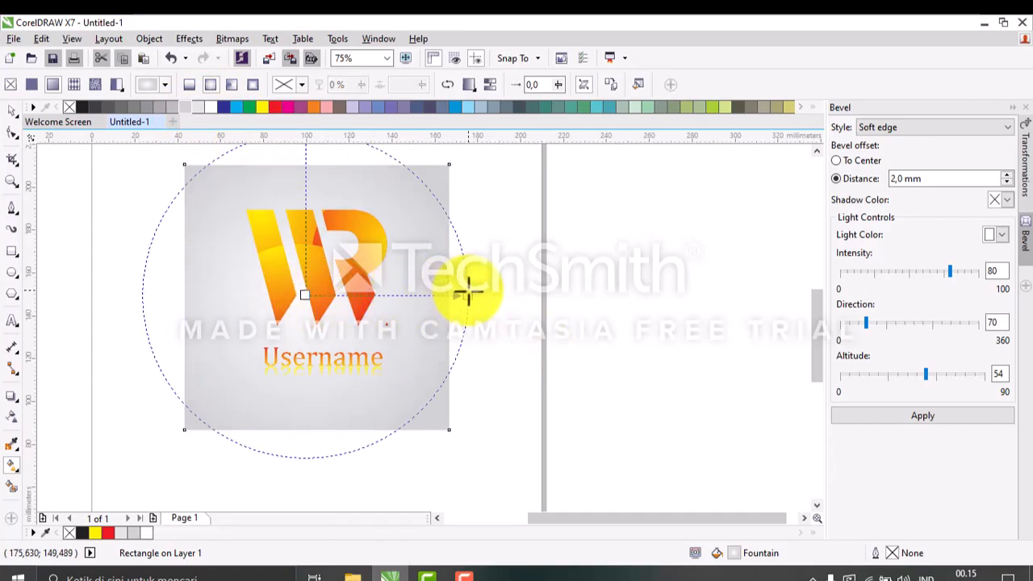
left_click(12, 111)
left_click(650, 323)
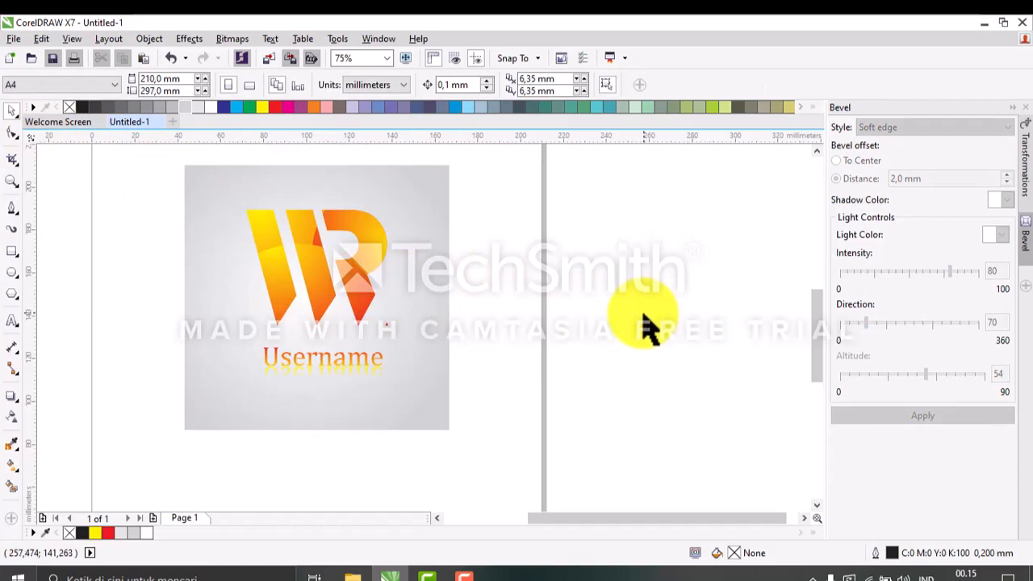
key("F4")
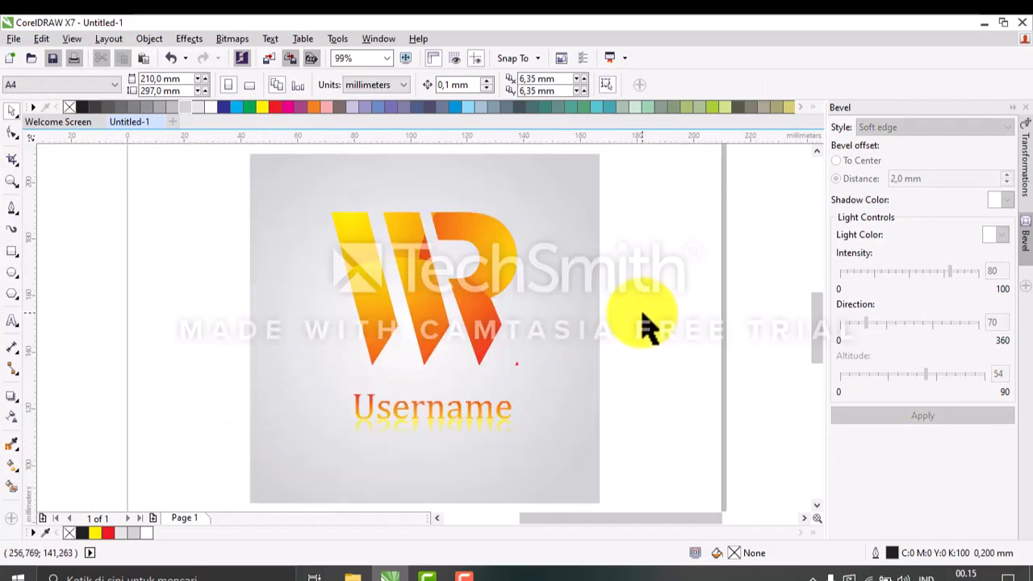